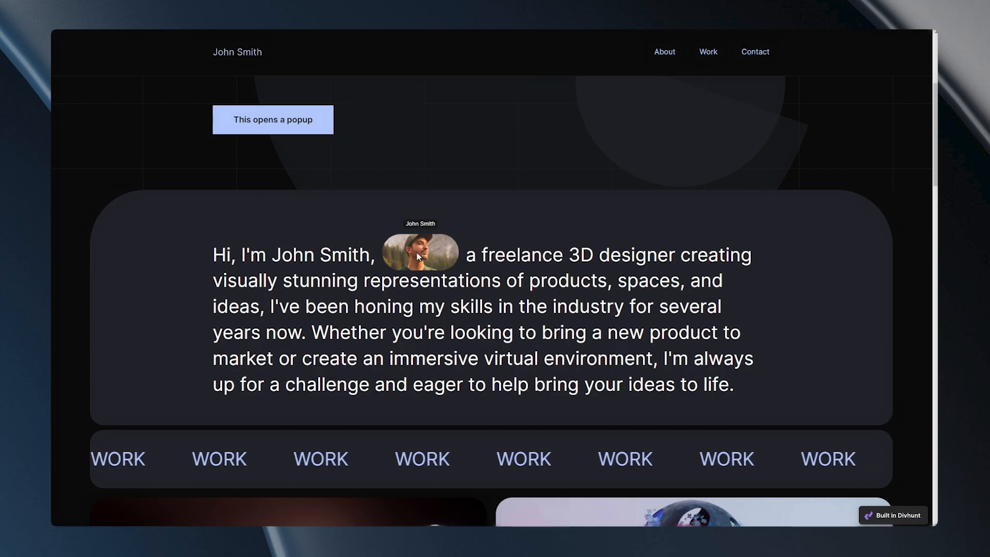
Browse the plugins available for the site in the project settings
scroll(476, 213, "down", 6)
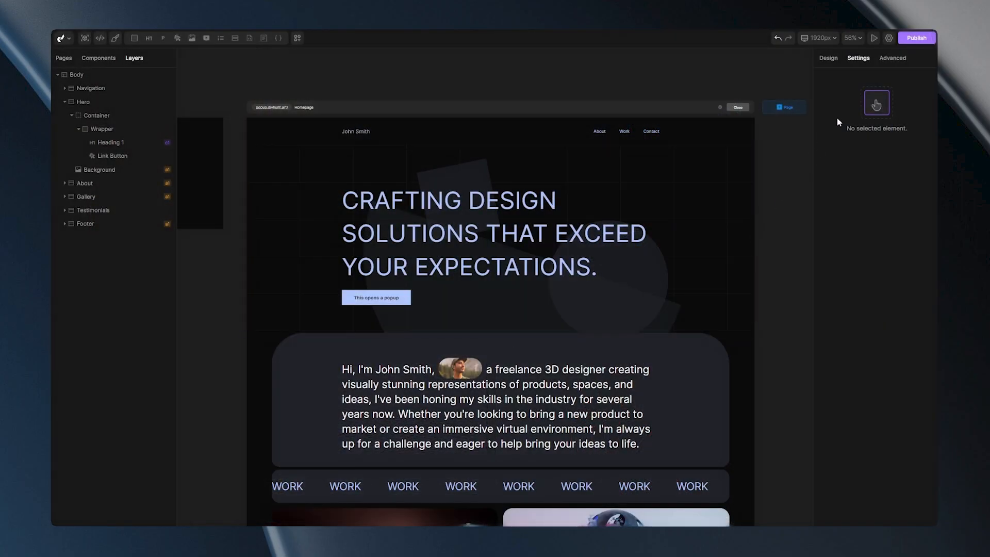
left_click(889, 39)
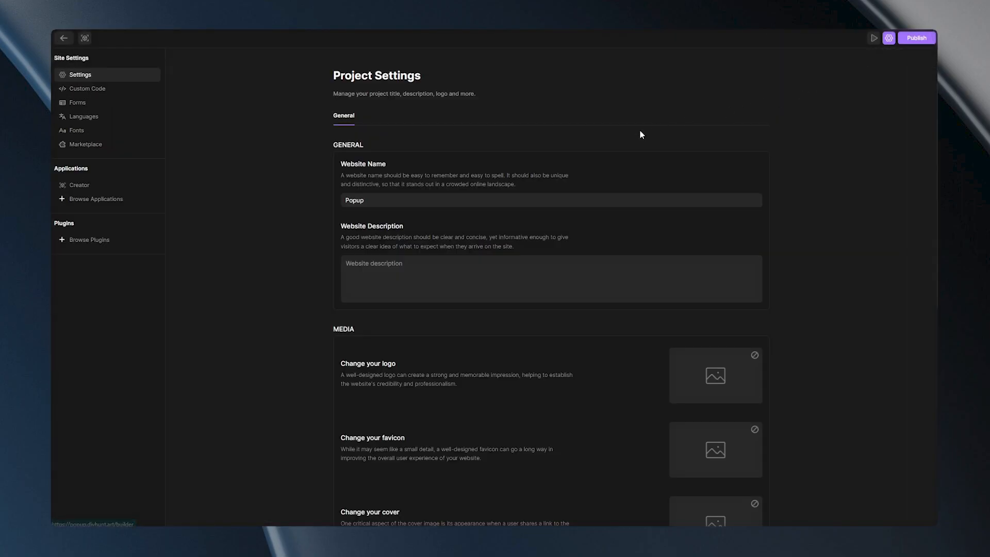
left_click(100, 240)
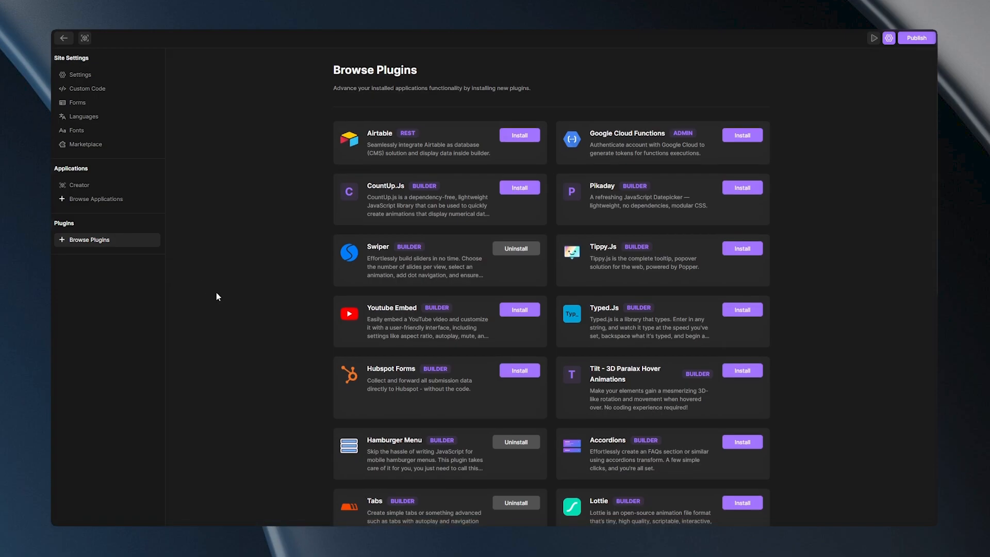
scroll(222, 297, "down", 9)
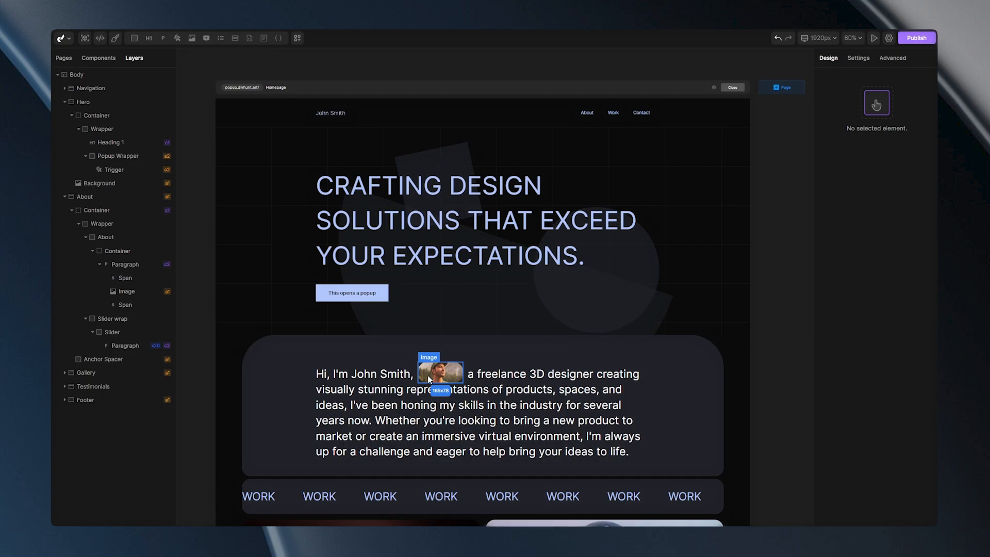
Apply the Popup transform to the portrait image in the About paragraph
left_click(429, 380)
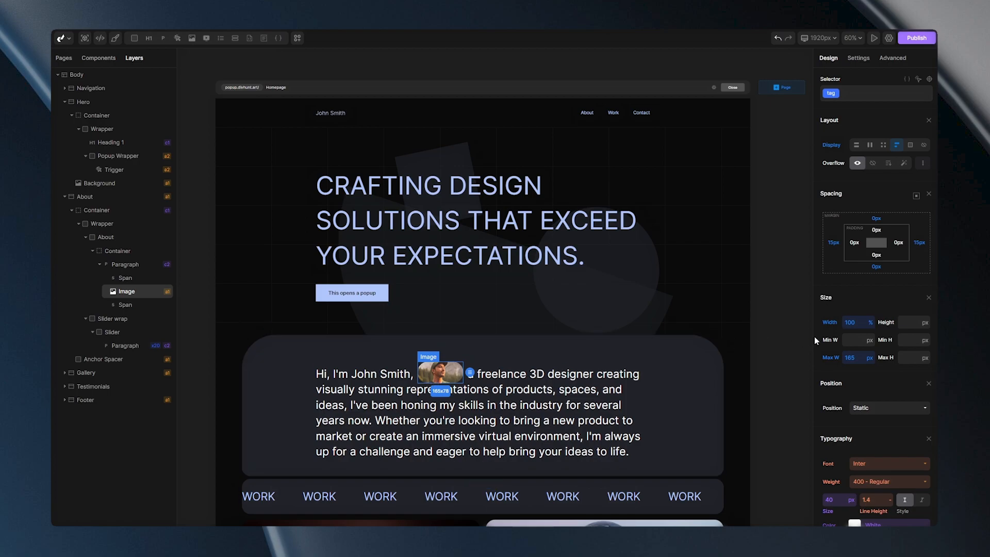
left_click(785, 364)
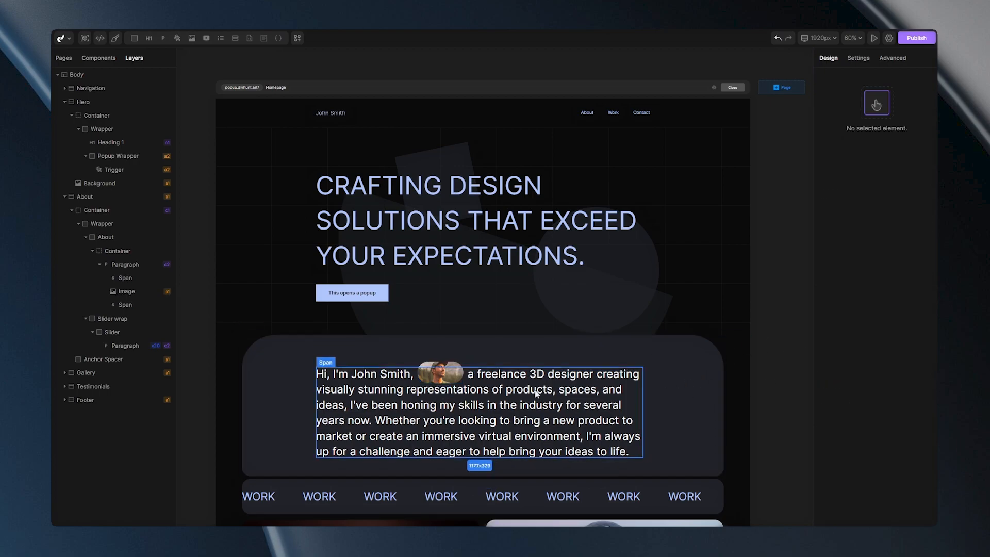
left_click(440, 373)
left_click(857, 58)
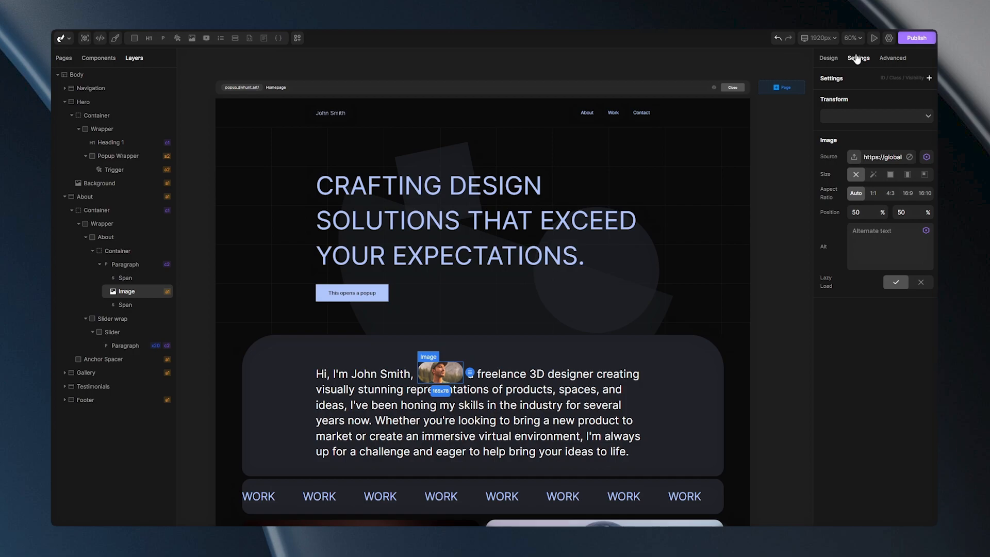
left_click(857, 117)
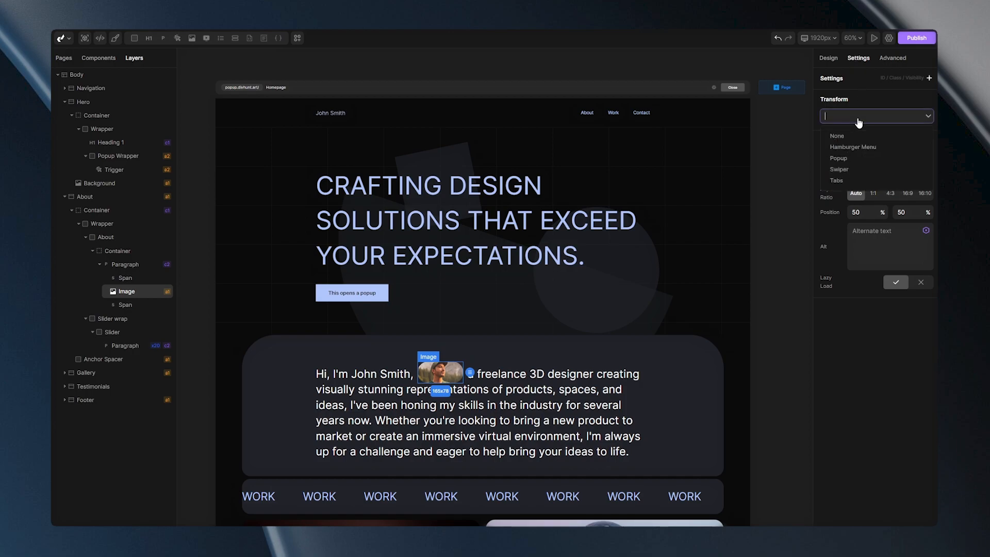
left_click(841, 158)
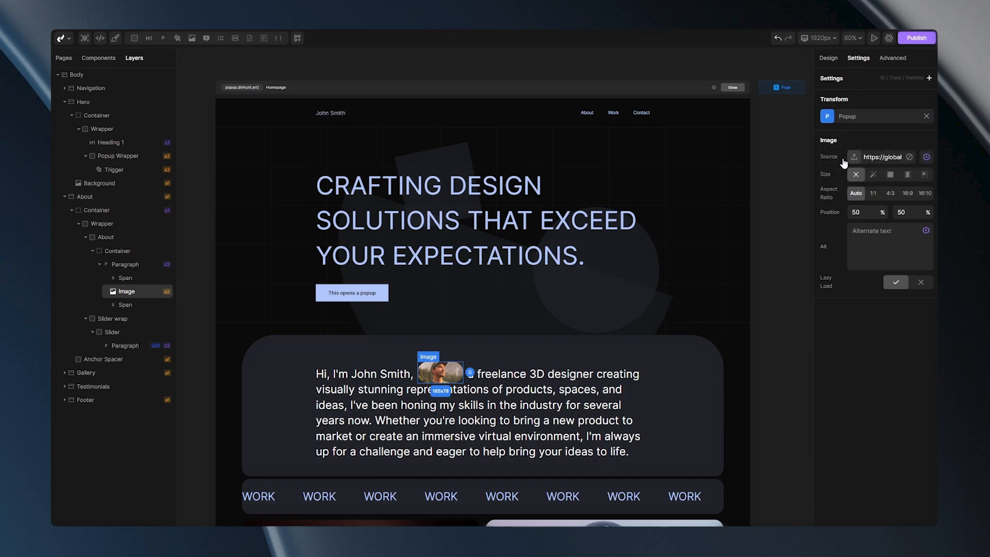
Configure the image's popup to open on the Click event and enter the person's full name as its text
left_click(828, 117)
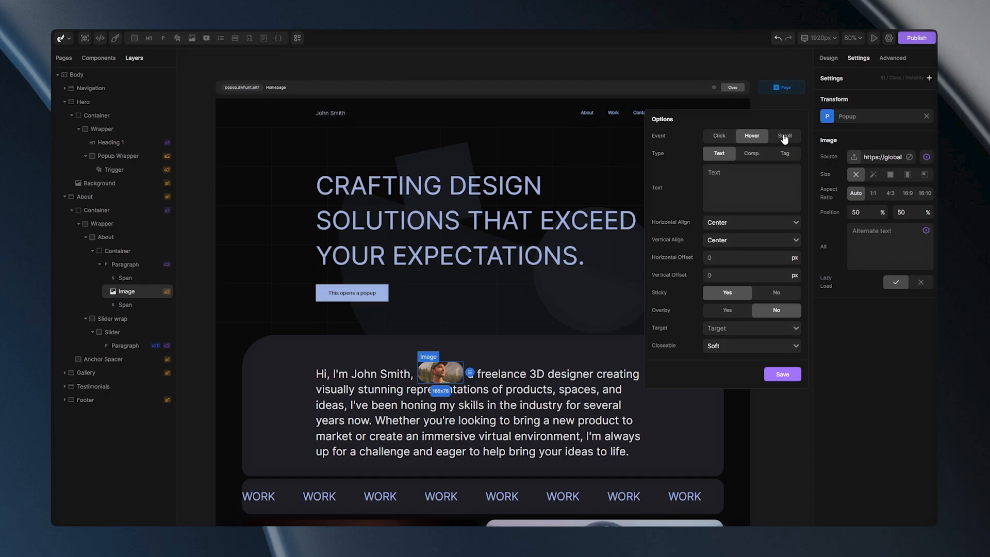
left_click(721, 136)
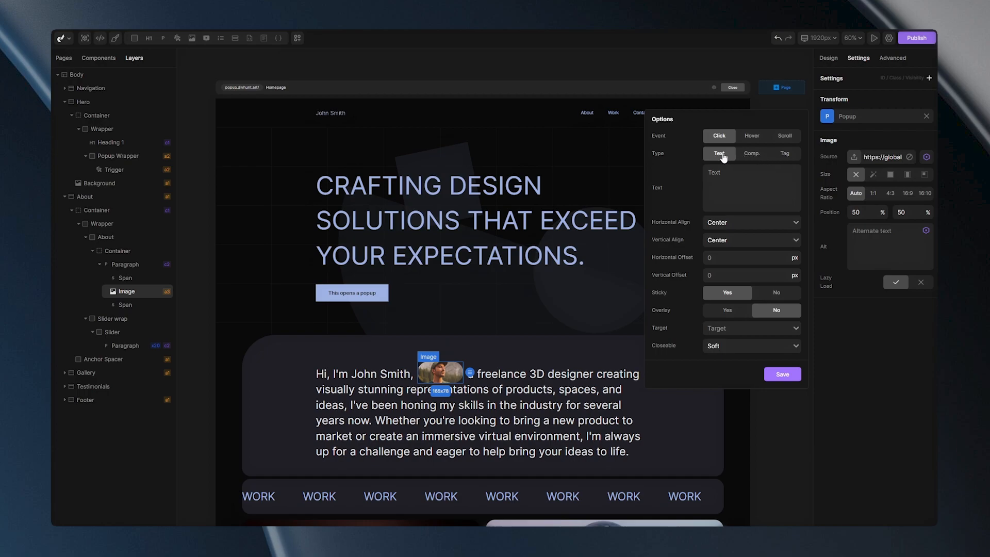
left_click(729, 174)
type("John")
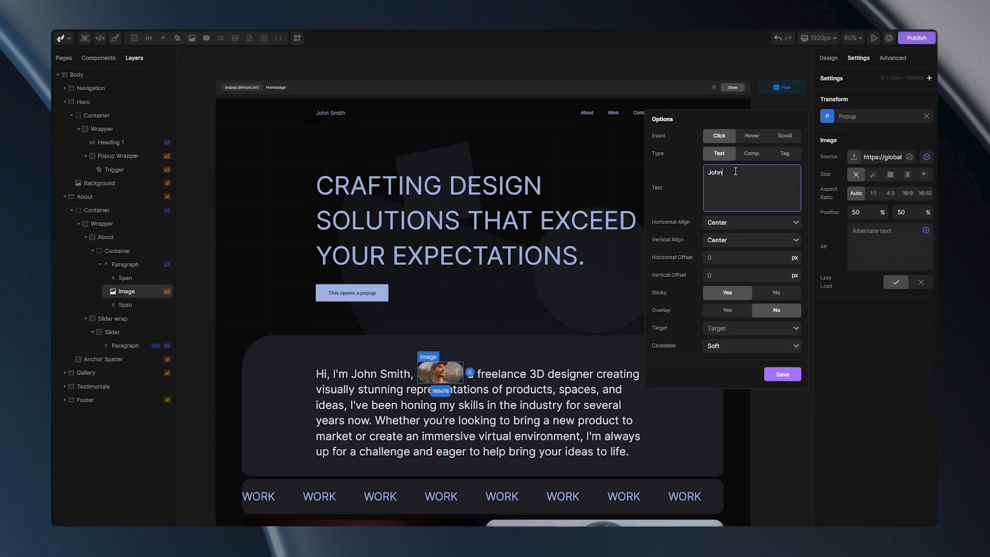
type(" Smith")
Set the image popup's vertical alignment to Top Outside with a vertical offset of -10 px, and check it on the preview page
left_click(723, 240)
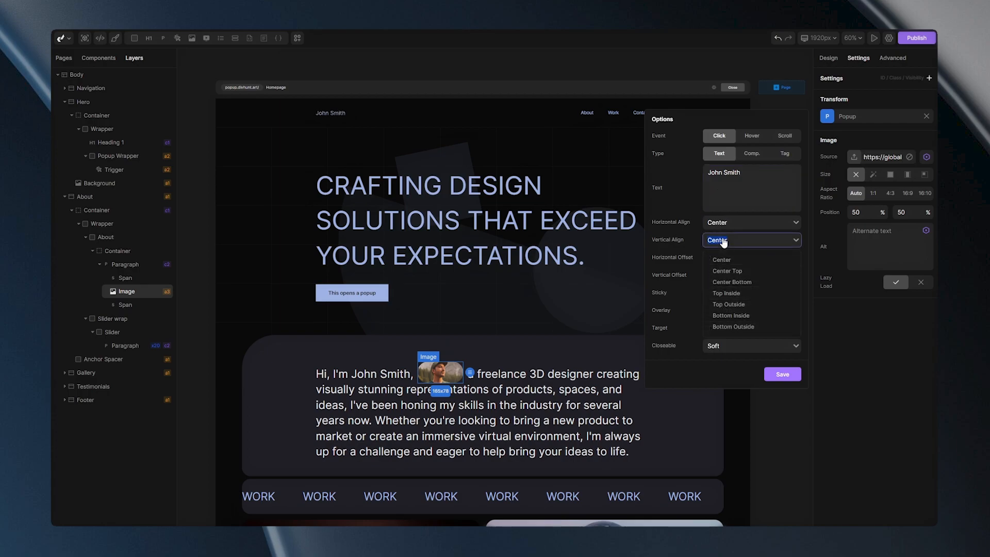
left_click(729, 304)
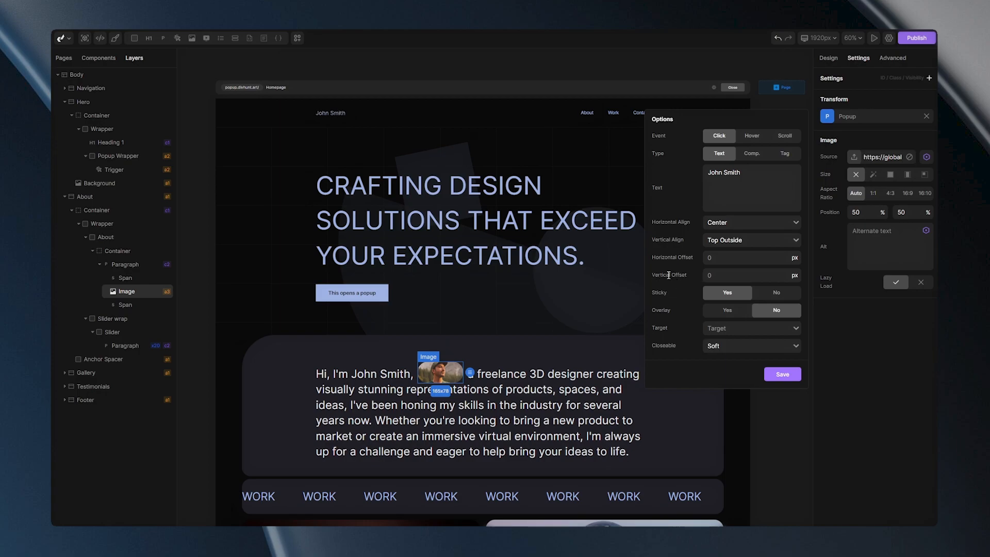
left_click(717, 277)
type("-10")
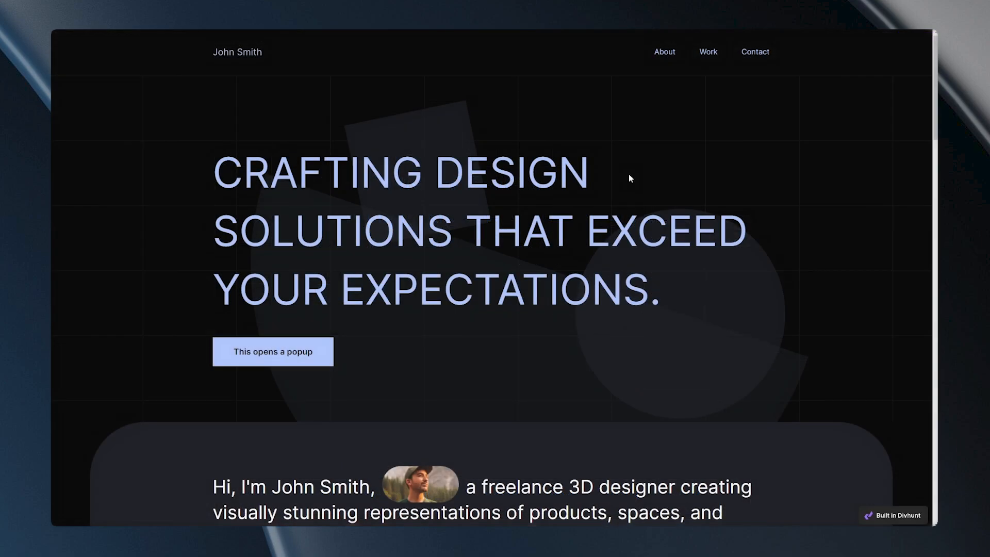
scroll(627, 180, "down", 5)
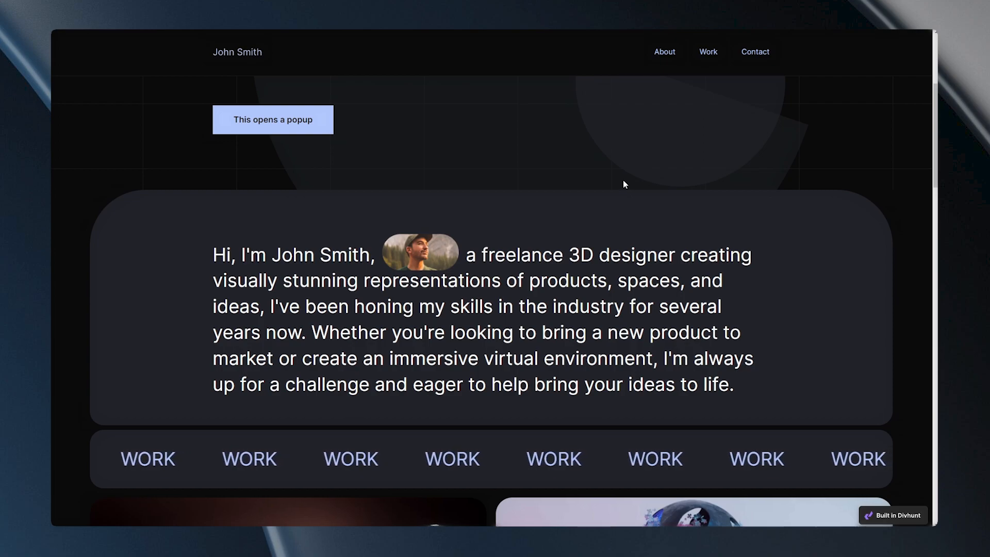
mouse_move(417, 252)
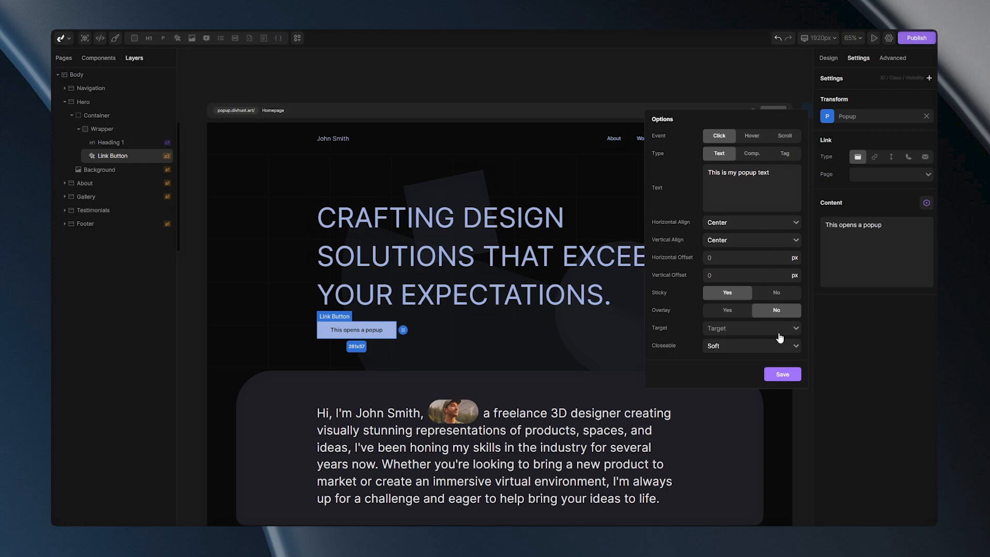
Save the hero link button's popup options with the Click event and the text "This is my popup text"
left_click(781, 375)
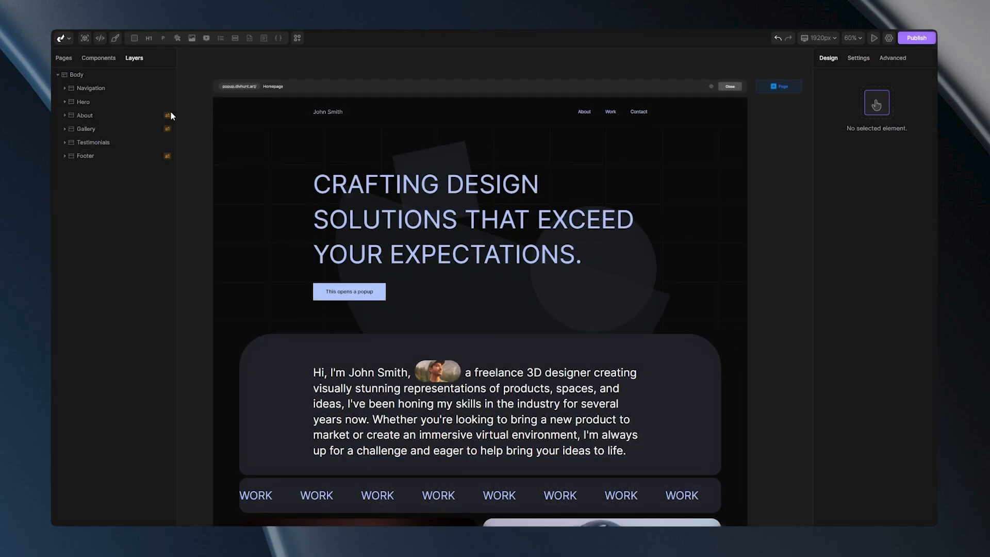
Create a new component named Popup and add a div inside its root div
left_click(98, 60)
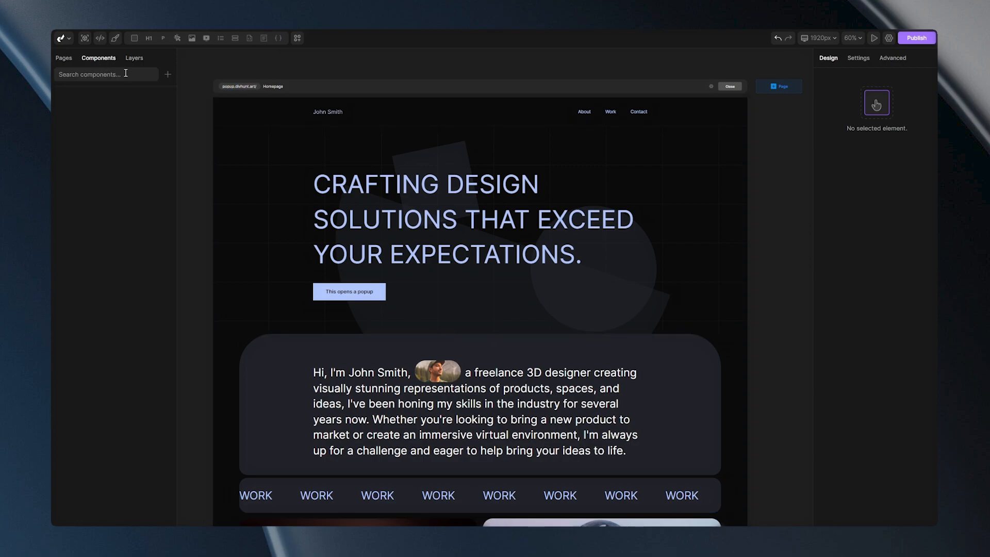
left_click(167, 75)
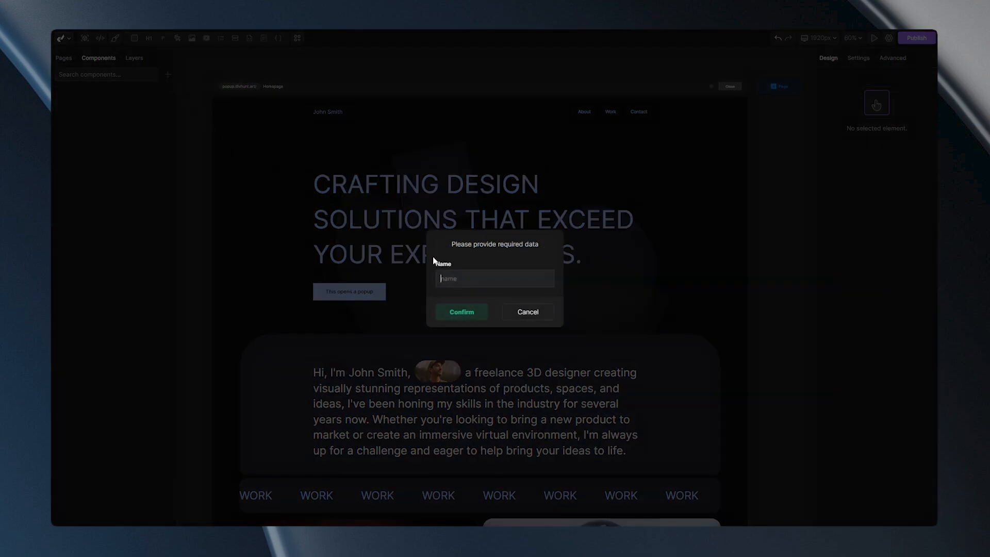
type("Popup")
left_click(462, 311)
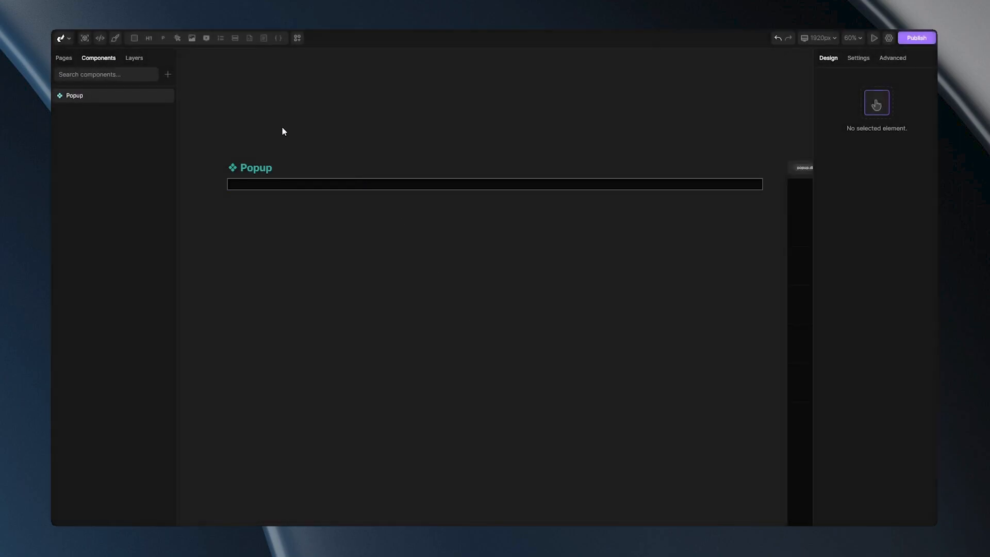
left_click(235, 185)
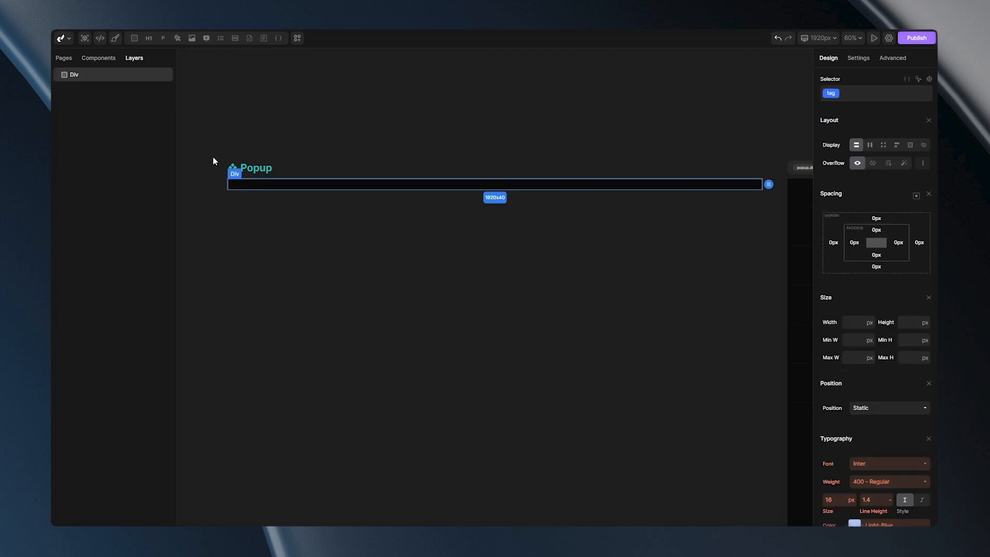
left_click(134, 38)
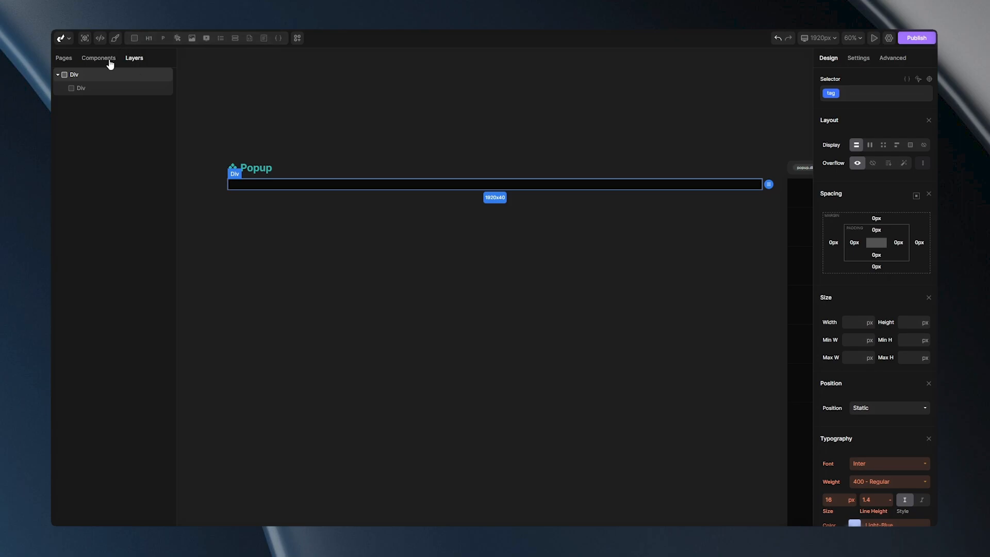
Add an image, a Heading 3 and a paragraph to the inner div of the Popup component
left_click(84, 90)
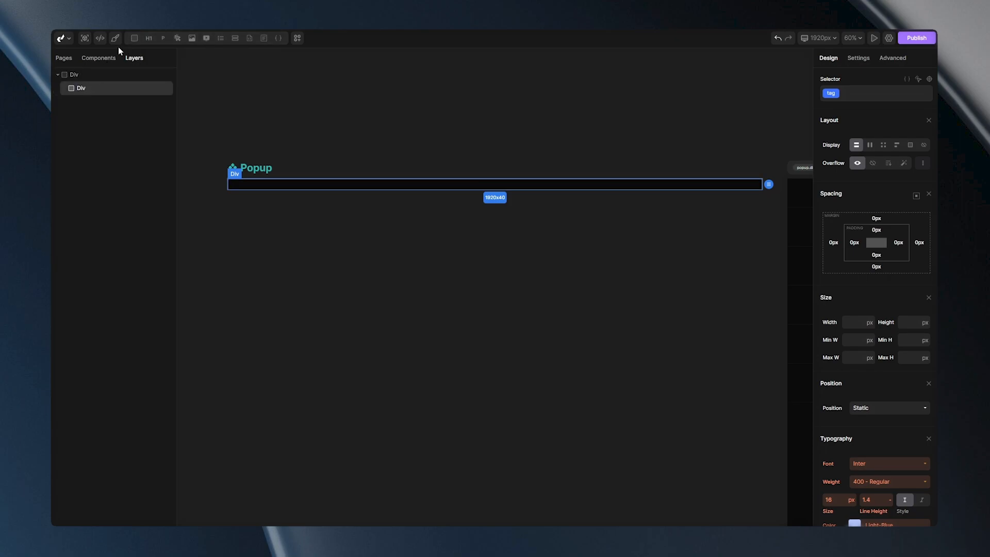
left_click(191, 40)
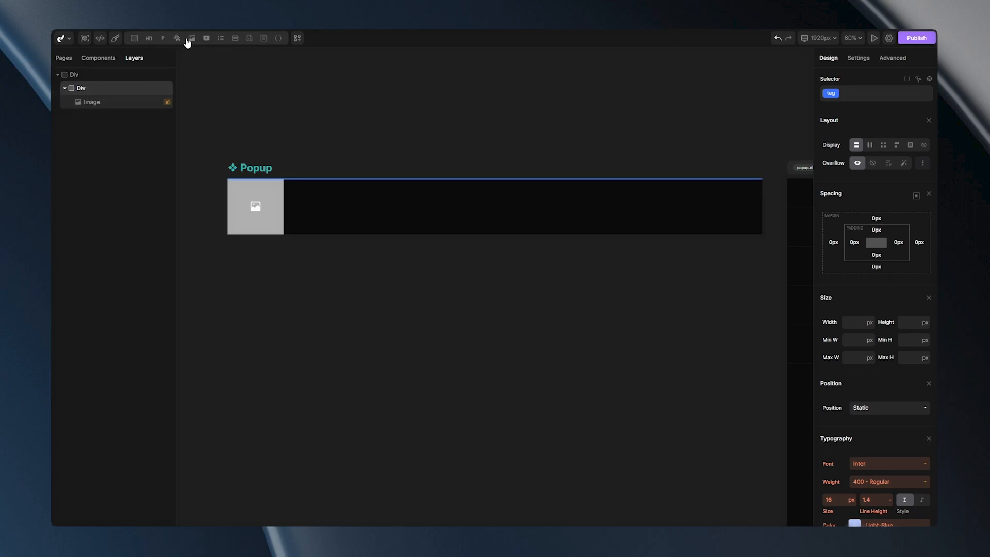
mouse_move(150, 38)
left_click(150, 67)
left_click(163, 41)
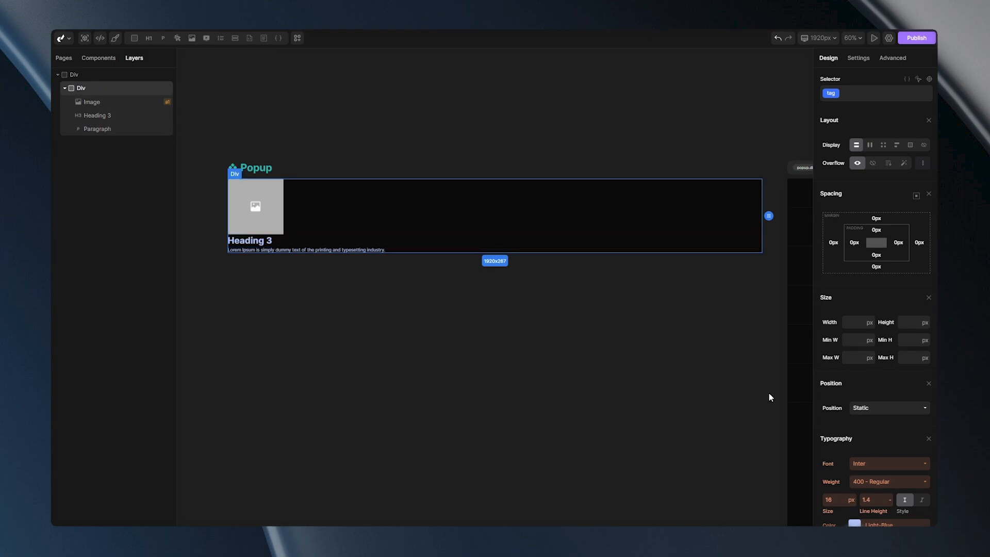
Give the inner div an rgba(208,208,208,1.00) background and set its text color to the Background color variable
scroll(870, 372, "down", 4)
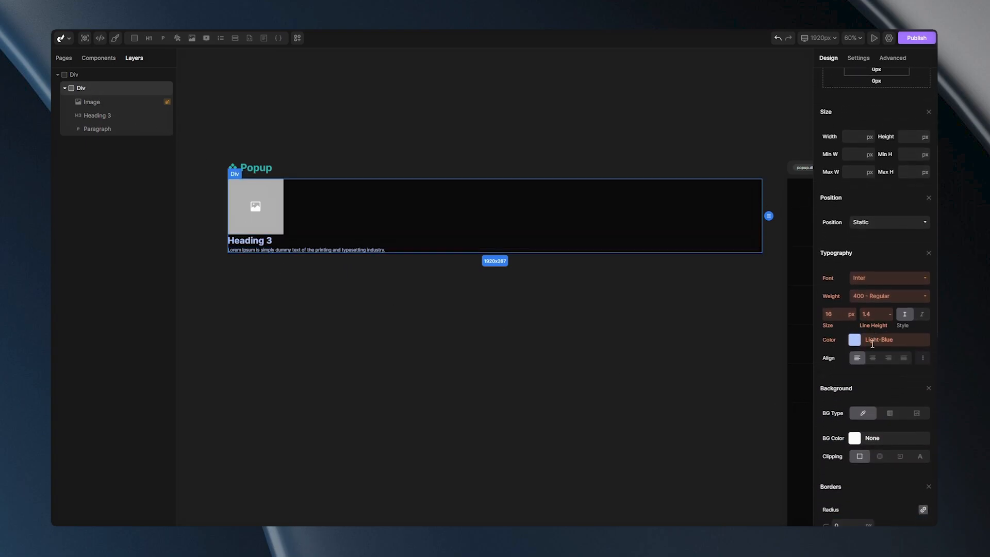
scroll(872, 341, "down", 2)
left_click(882, 345)
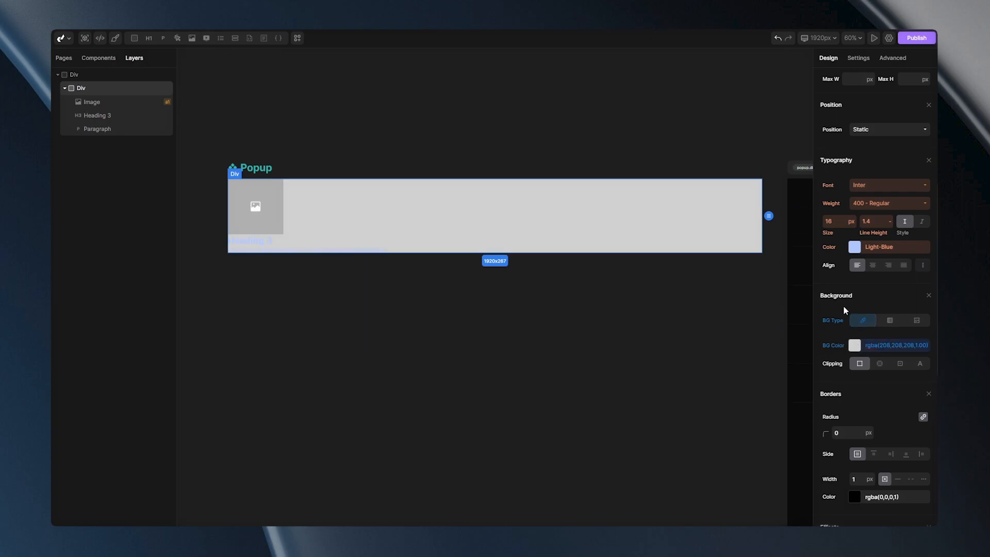
left_click(854, 247)
left_click(822, 336)
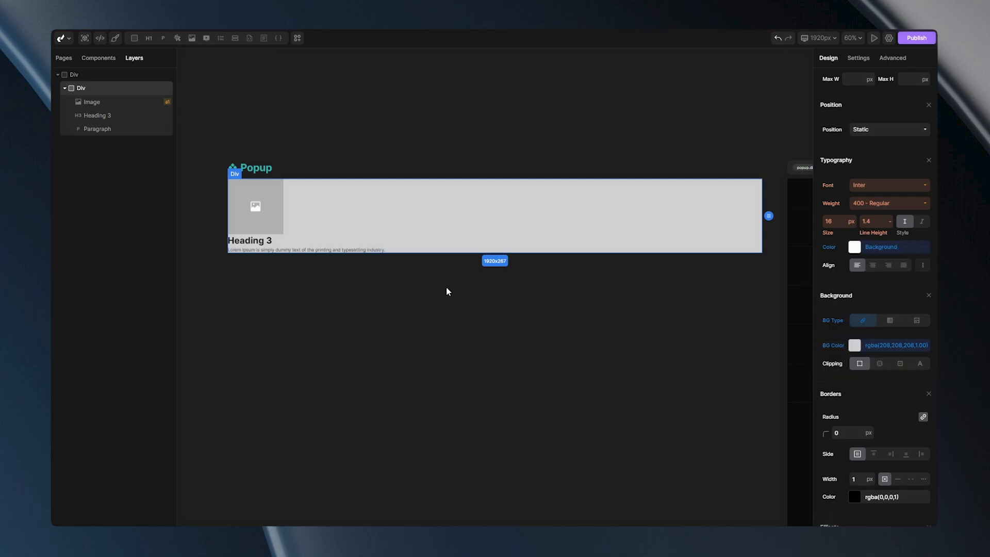
Set the inner div's padding to 20 px on all four sides
scroll(856, 326, "up", 10)
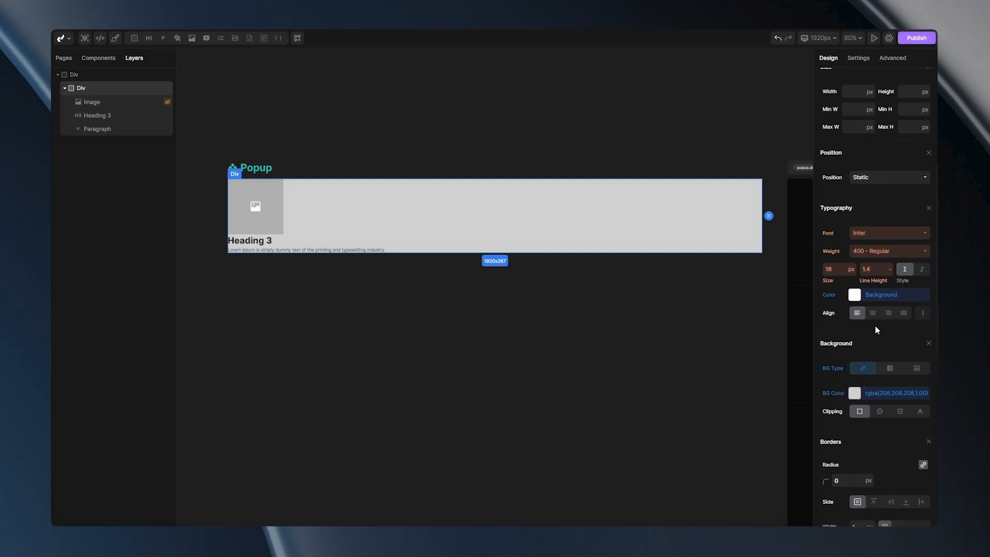
left_click_drag(856, 251, 864, 253)
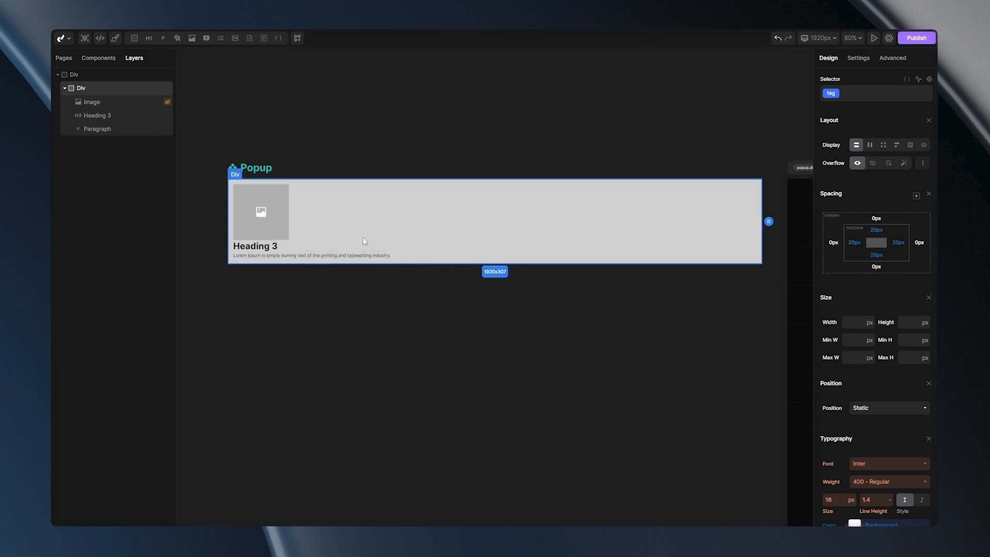
Replace the placeholder image in the Popup component with the uploaded file dh logo.svg
left_click(278, 215)
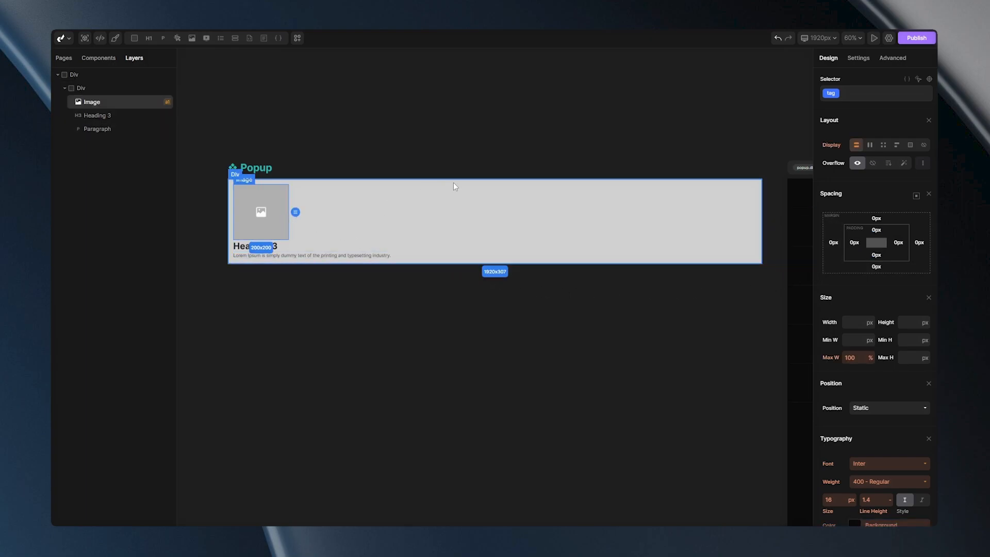
left_click(858, 59)
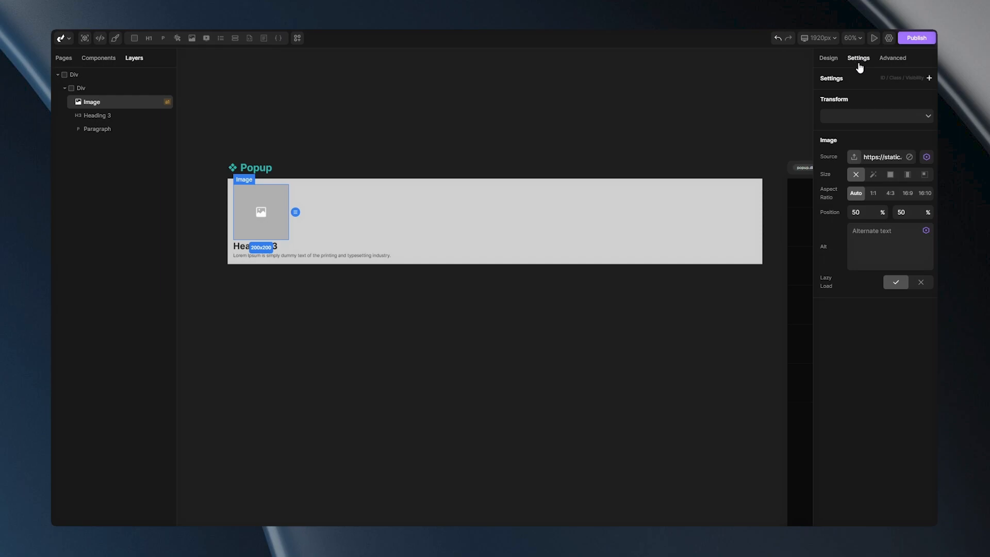
left_click(853, 157)
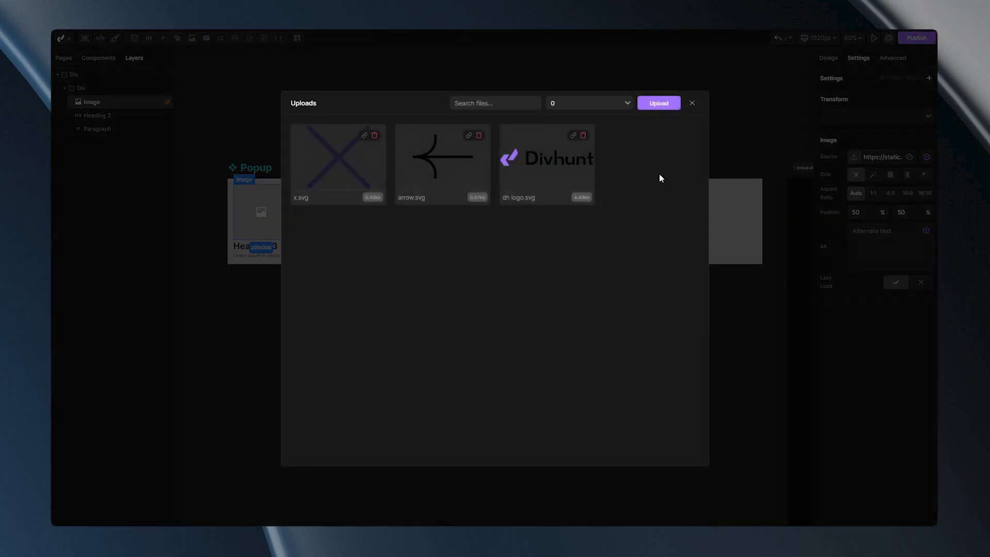
left_click(543, 158)
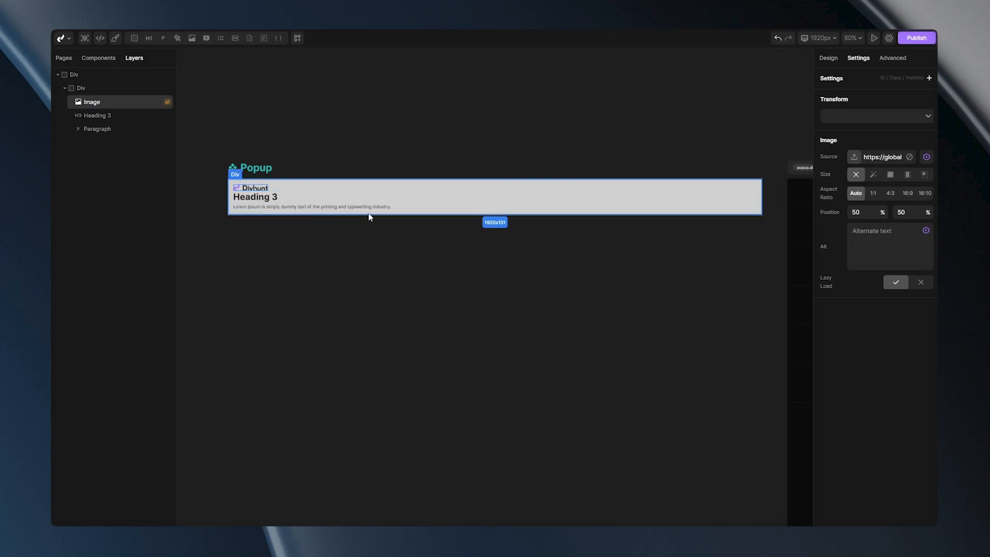
Set the bottom margin of the logo image in the Popup component to 40 px
left_click(830, 60)
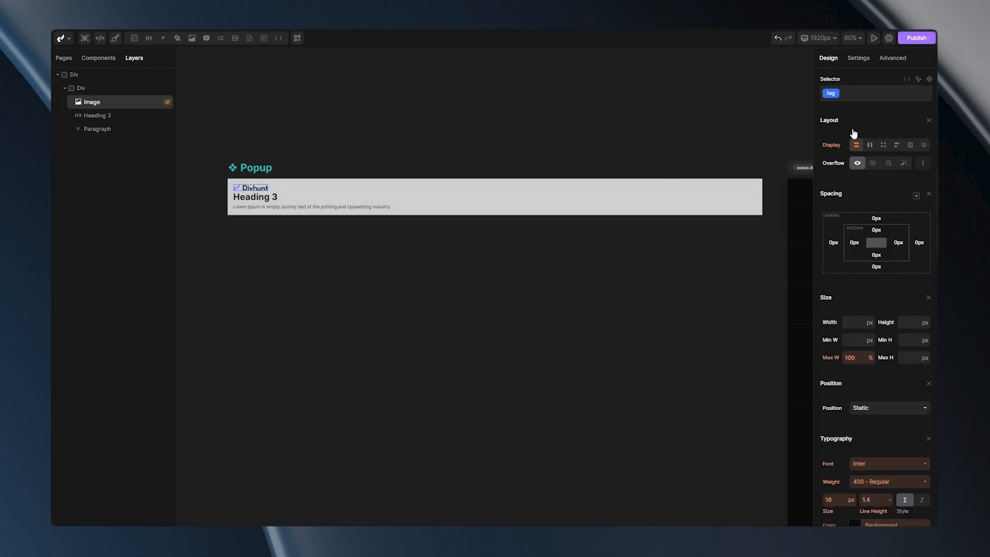
left_click(879, 271)
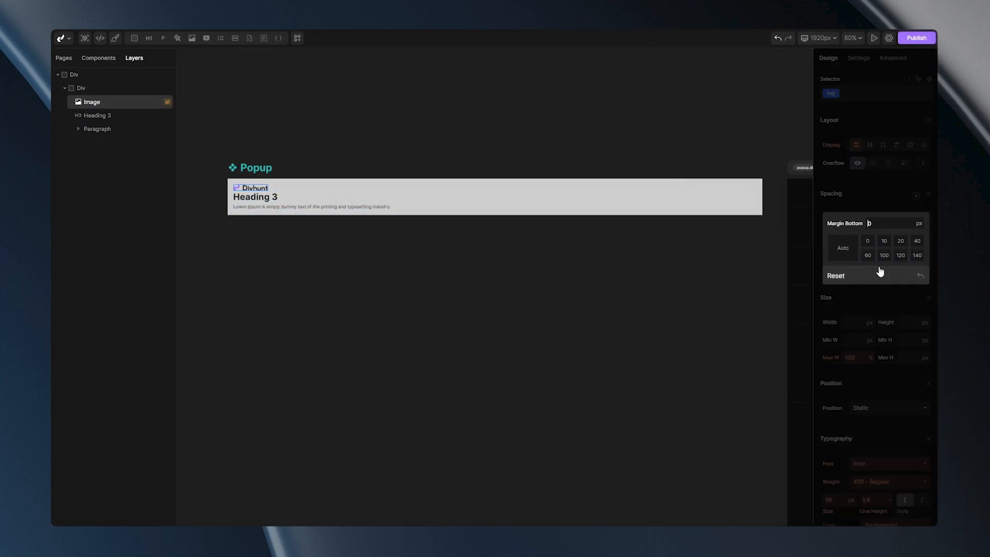
left_click(916, 244)
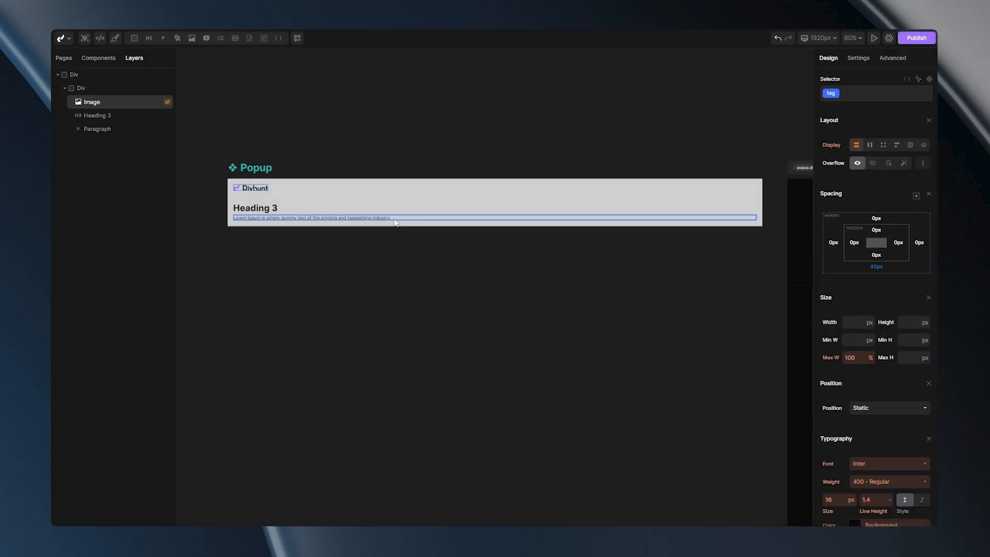
Set the bottom margin of the Heading 3 in the Popup component to 15 px
left_click(421, 208)
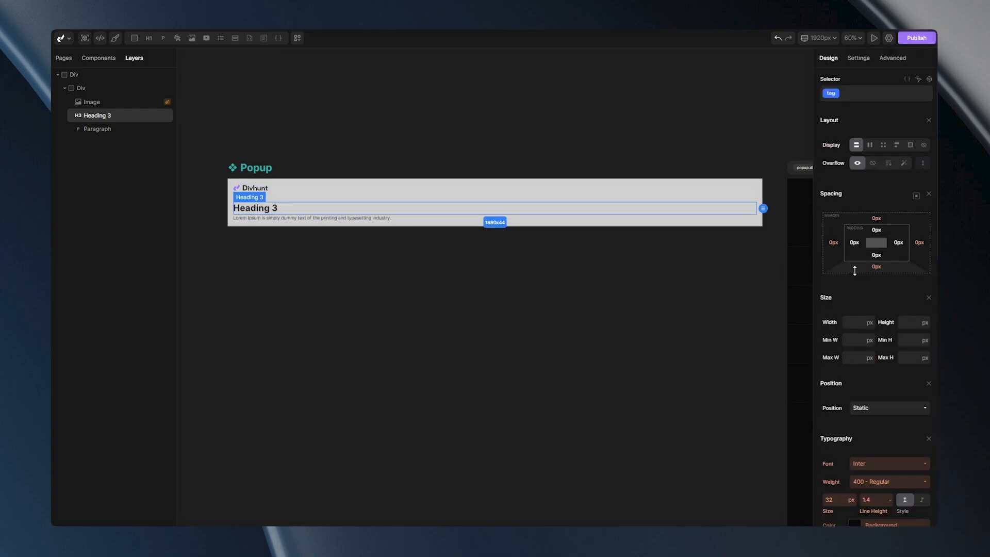
left_click(877, 266)
type("15")
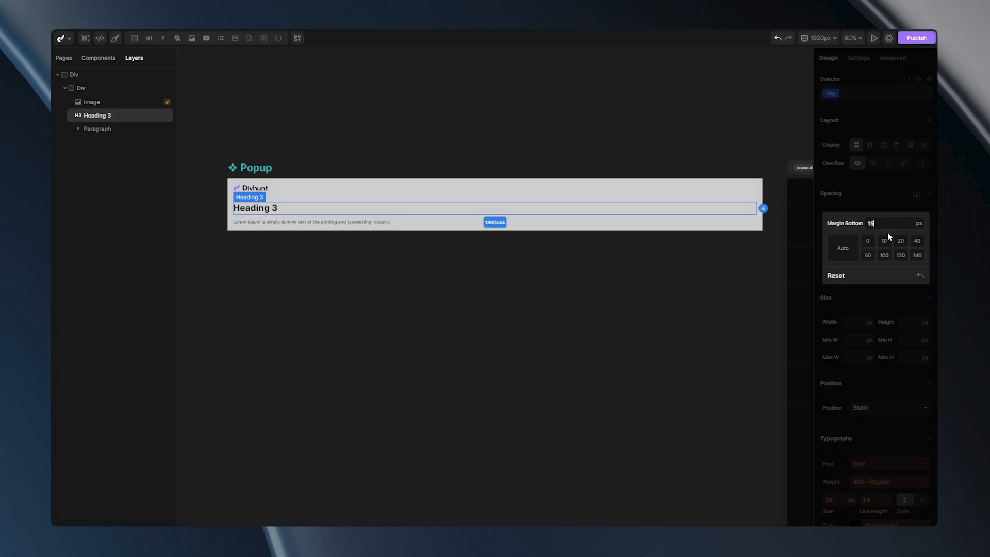
key("Return")
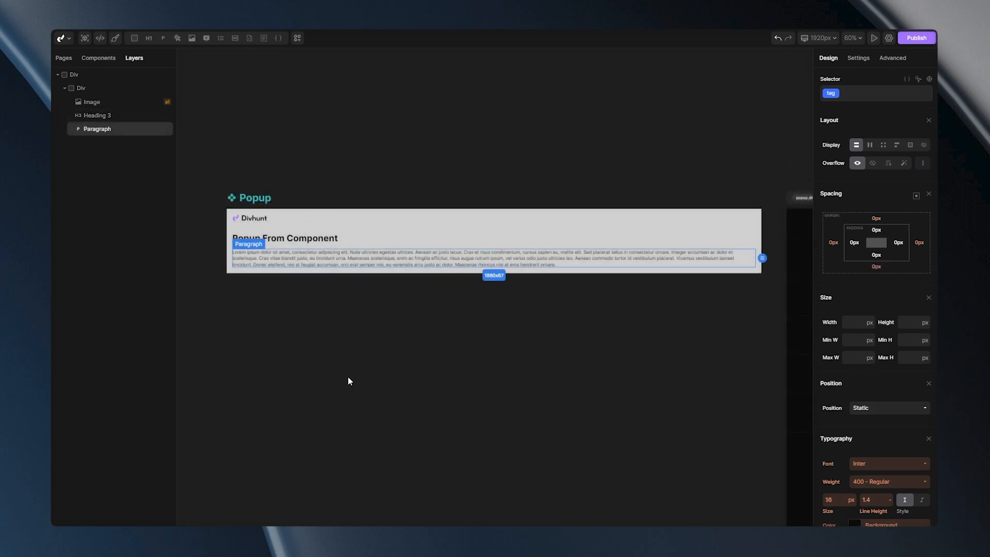
Apply the Popup transform to the "This opens a popup" trigger button in the homepage hero
left_click(347, 372)
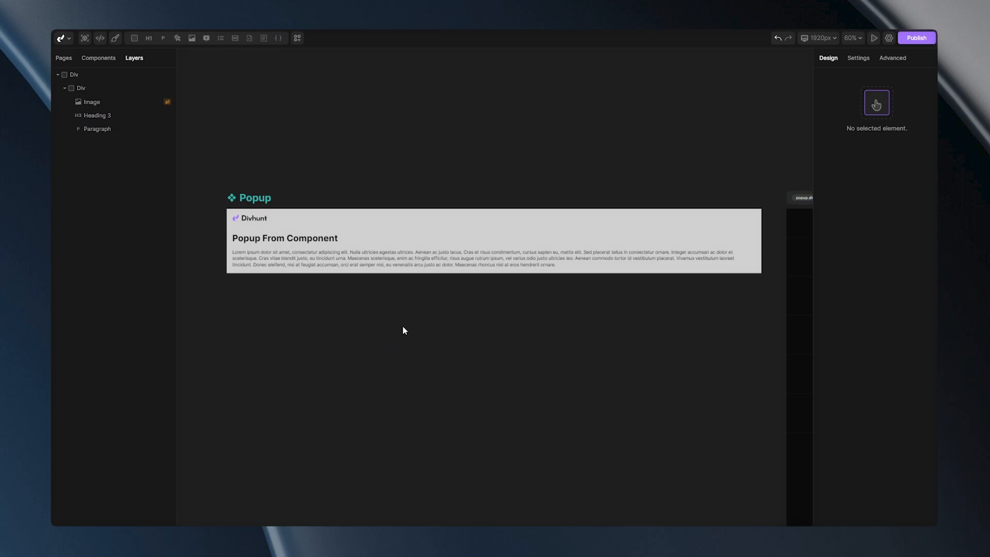
left_click_drag(766, 415, 209, 330)
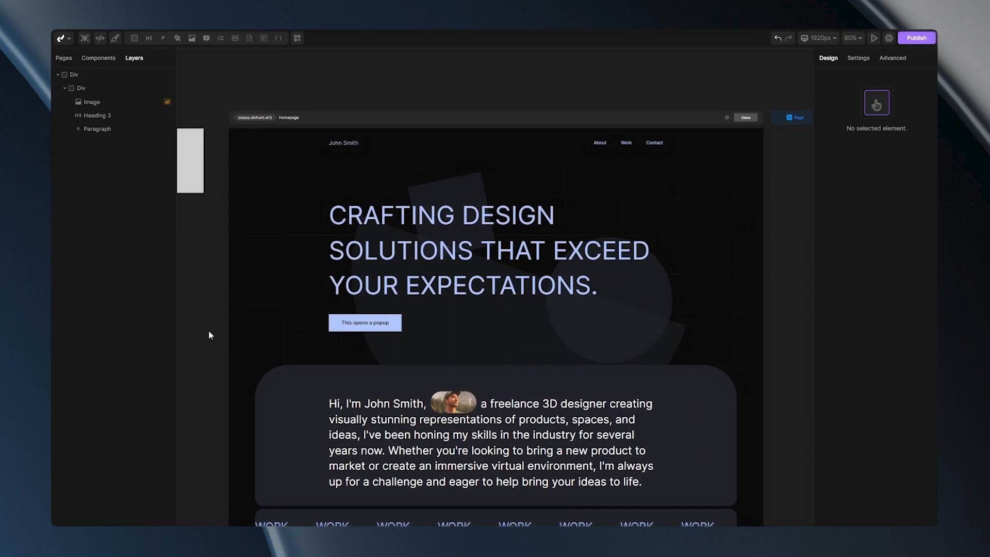
left_click(358, 333)
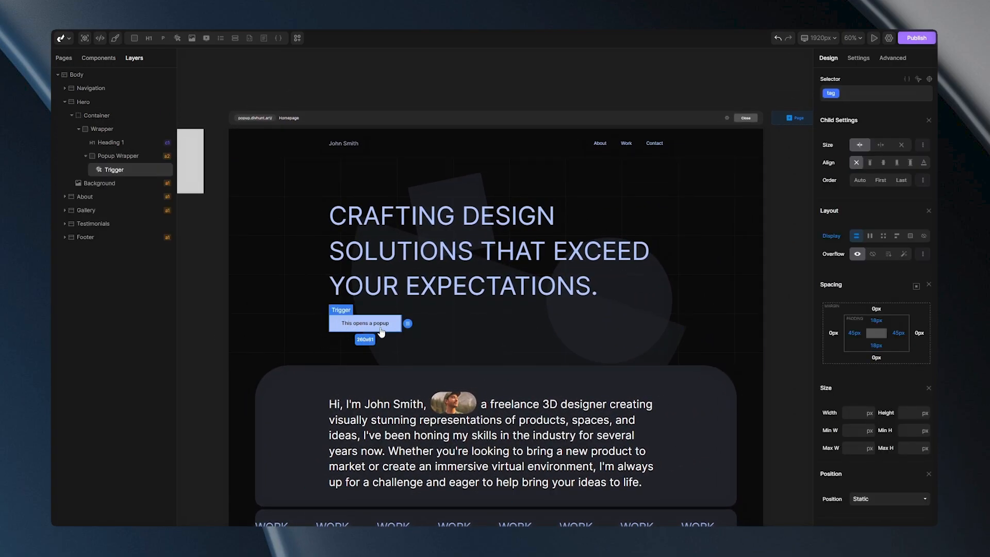
left_click(856, 59)
left_click(856, 116)
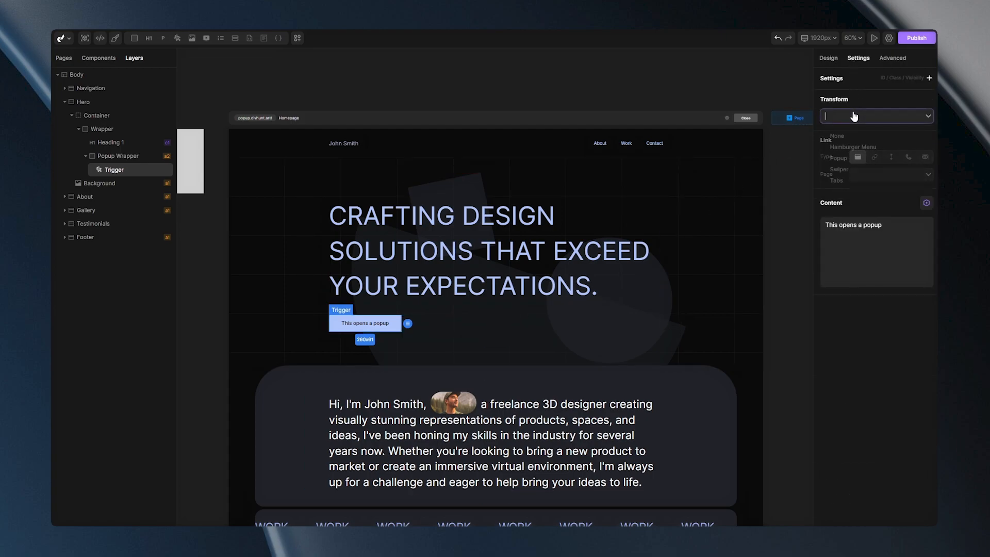
left_click(848, 160)
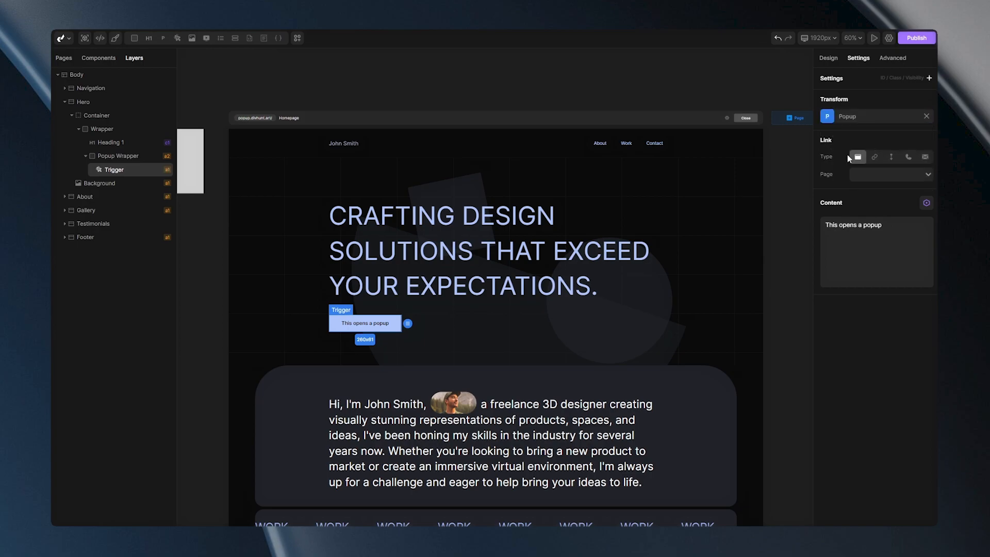
Configure the trigger's popup with the Click event, Comp. type and Popup component, save the options and test it on the live page
left_click(827, 117)
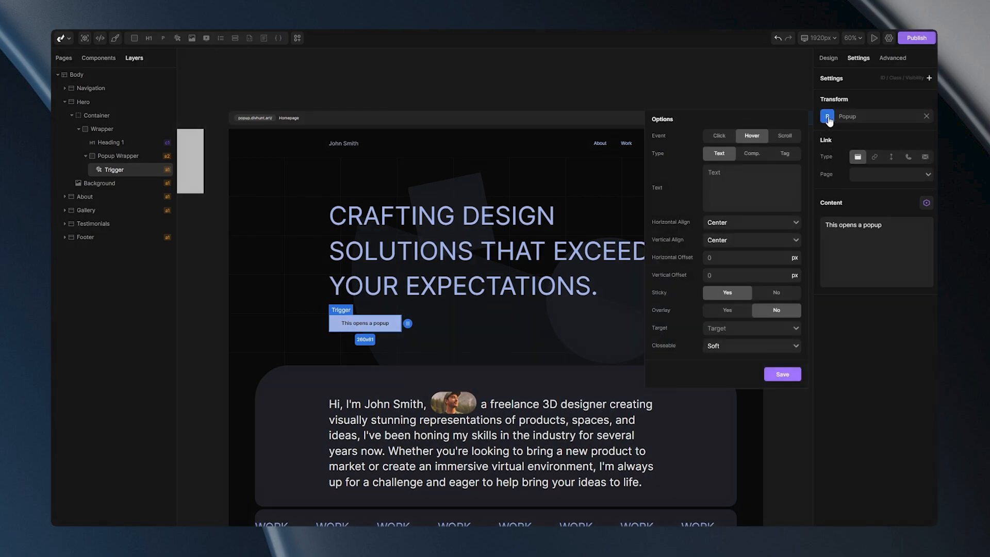
left_click(720, 136)
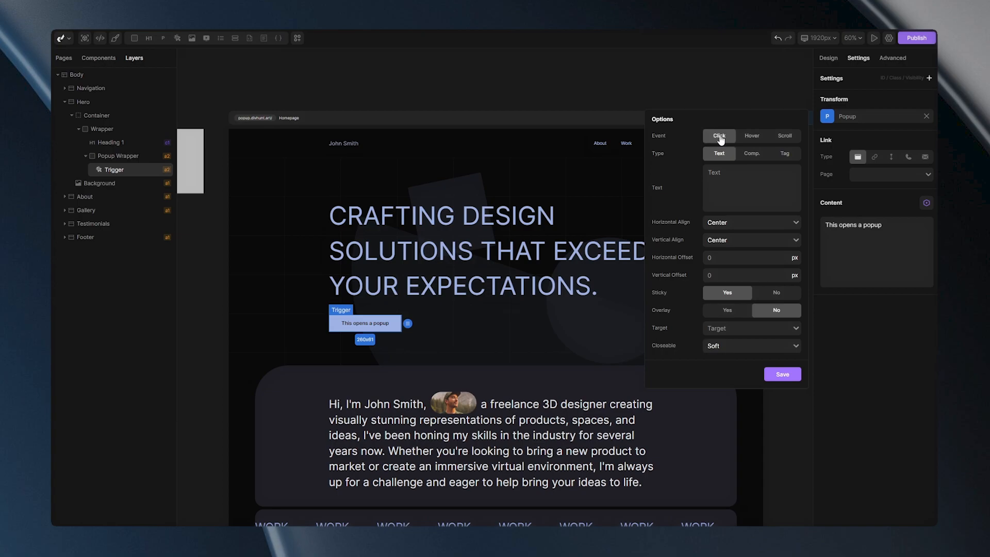
left_click(750, 154)
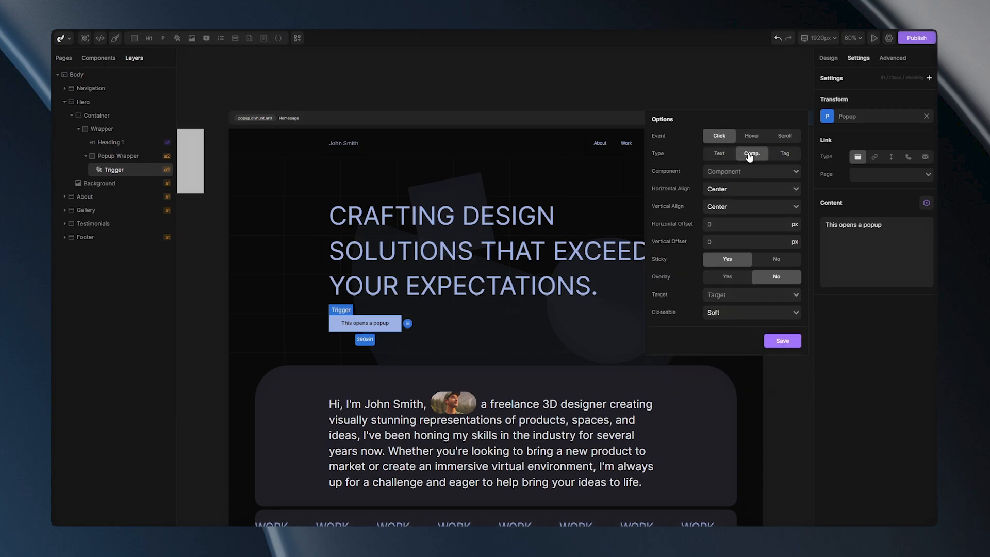
left_click(751, 171)
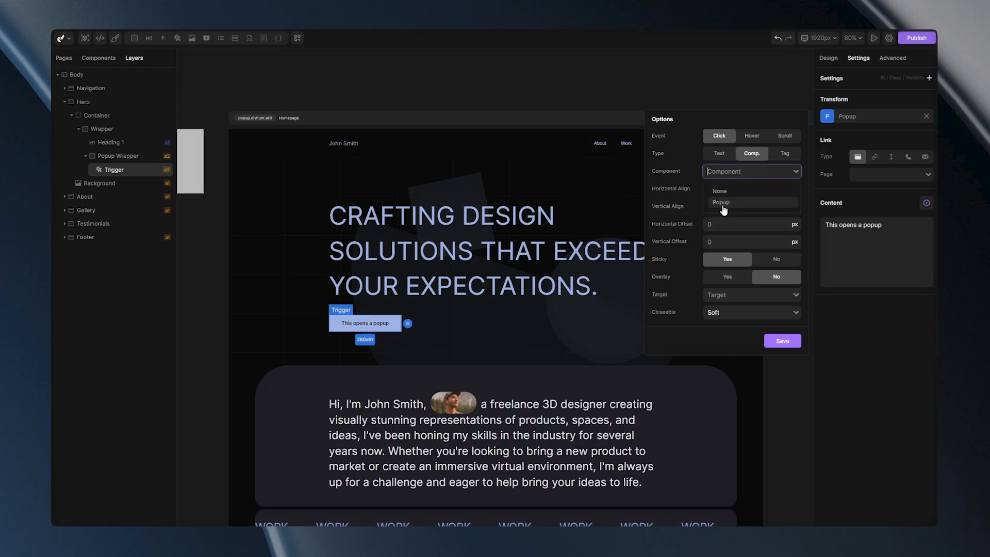
left_click(725, 206)
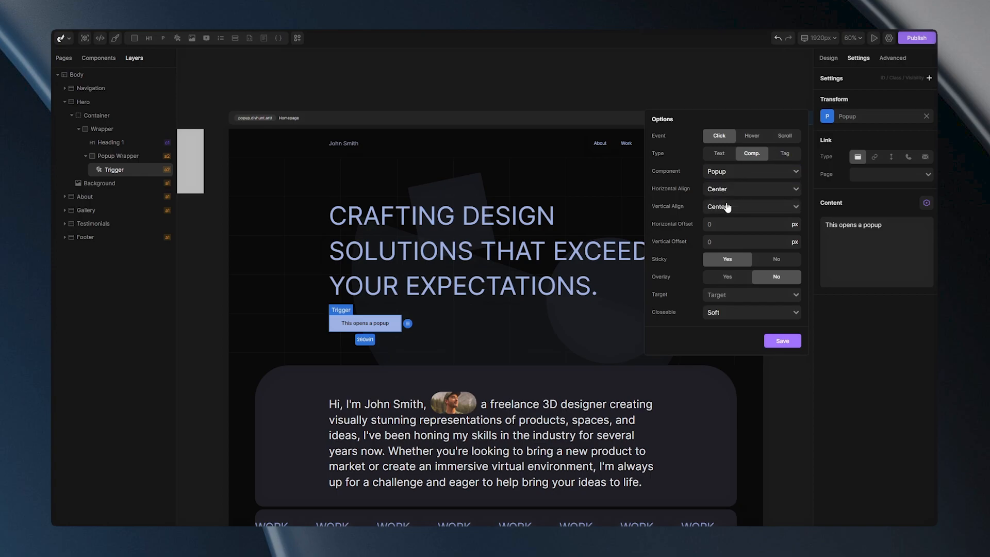
left_click(777, 343)
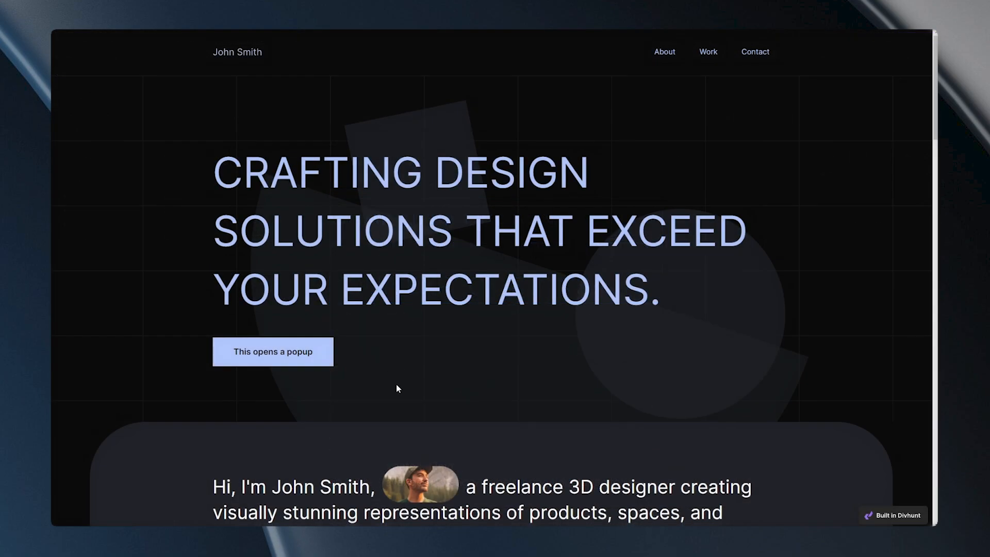
left_click(275, 354)
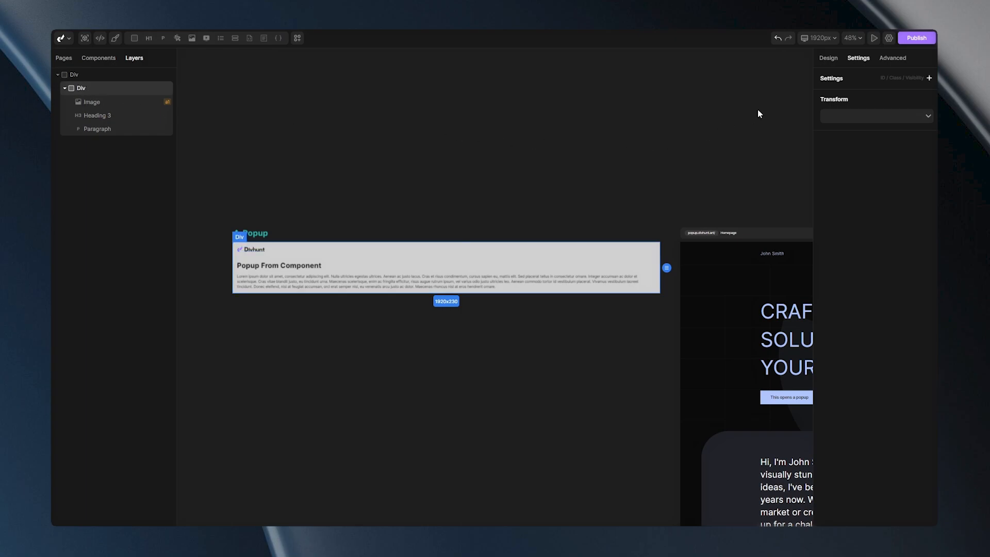
Give the Popup component's inner div a max width of 600 px and a width of 100%, and test the popup on the live page
left_click(826, 60)
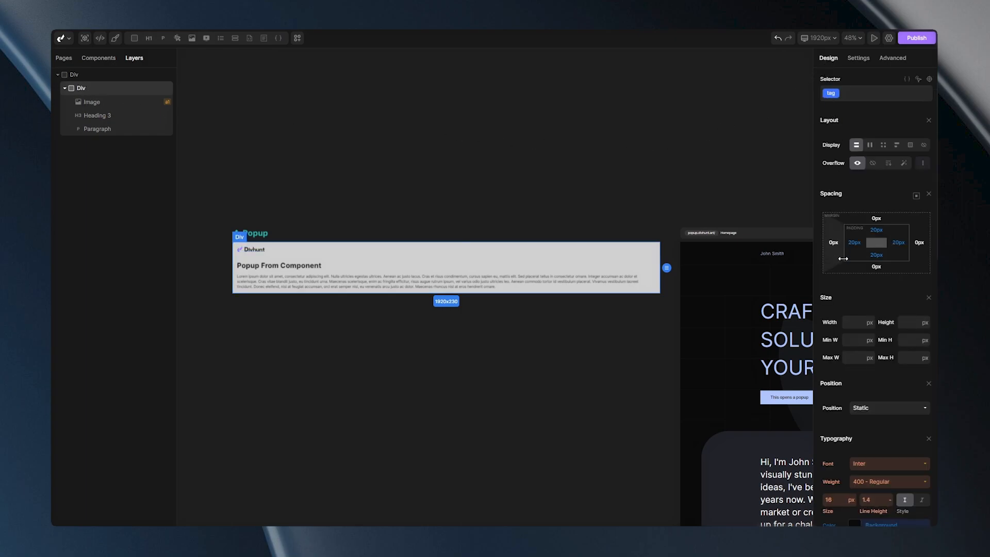
left_click(851, 357)
type("600")
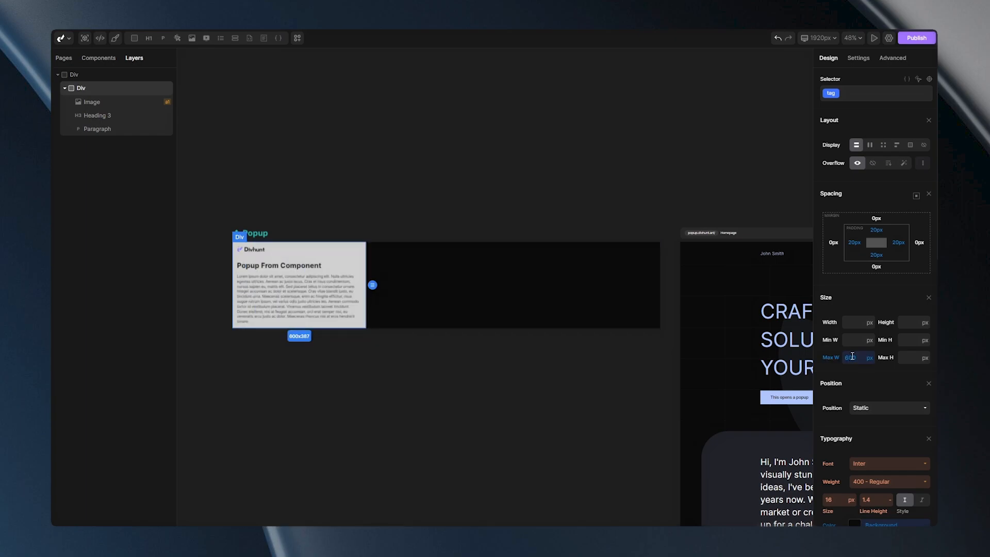
left_click(855, 321)
type("100%")
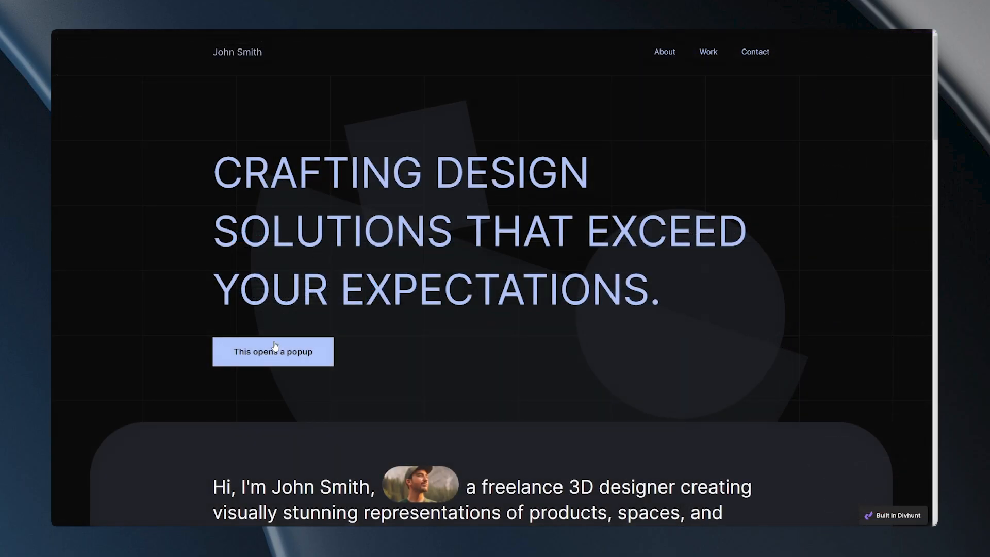
left_click(273, 347)
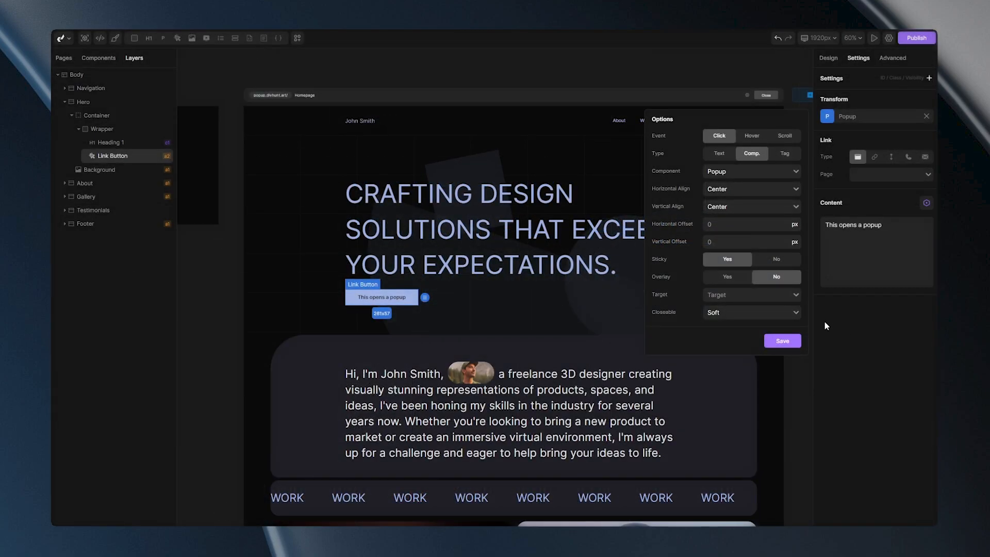
Set the popup target of the hero's Link Button to Body (Body) and test the popup on the live page
left_click(744, 299)
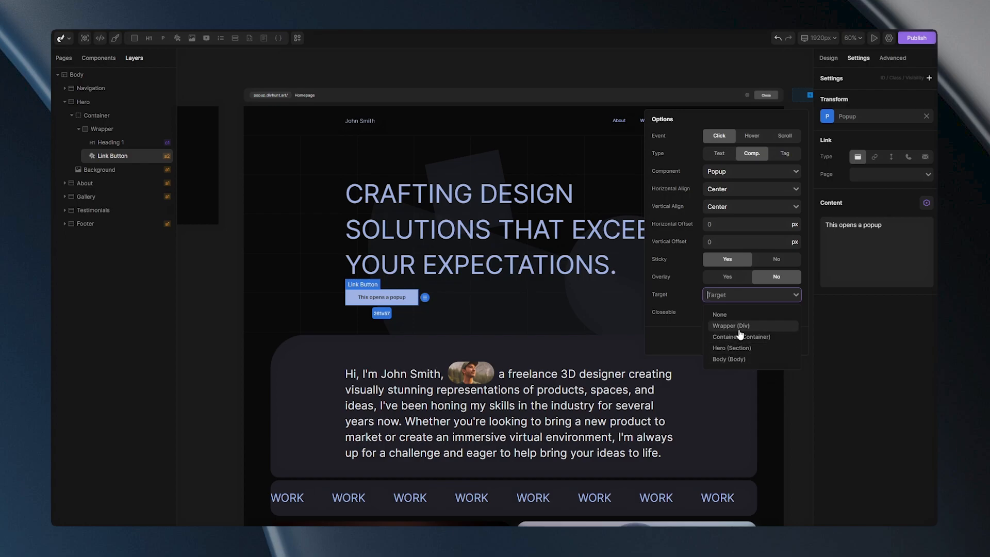
left_click(726, 360)
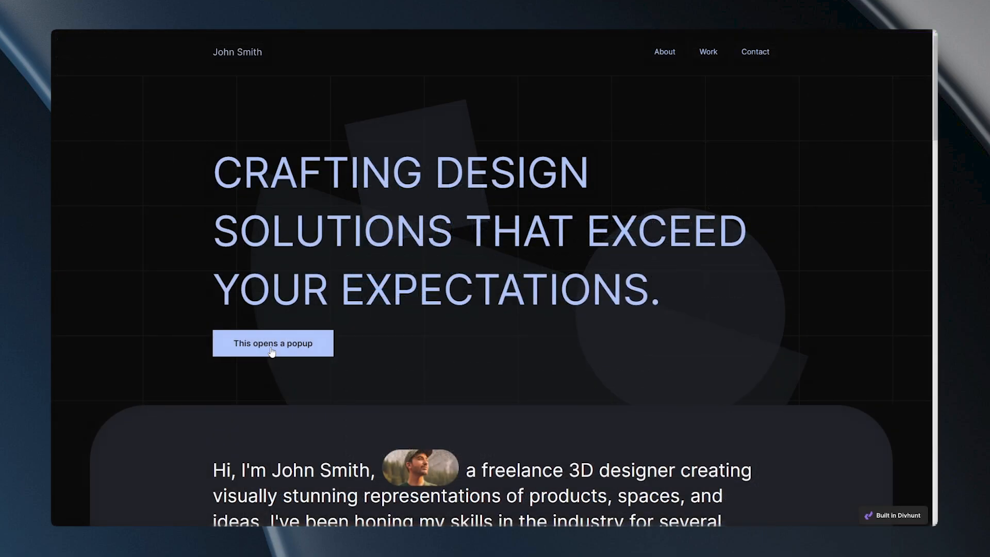
left_click(275, 349)
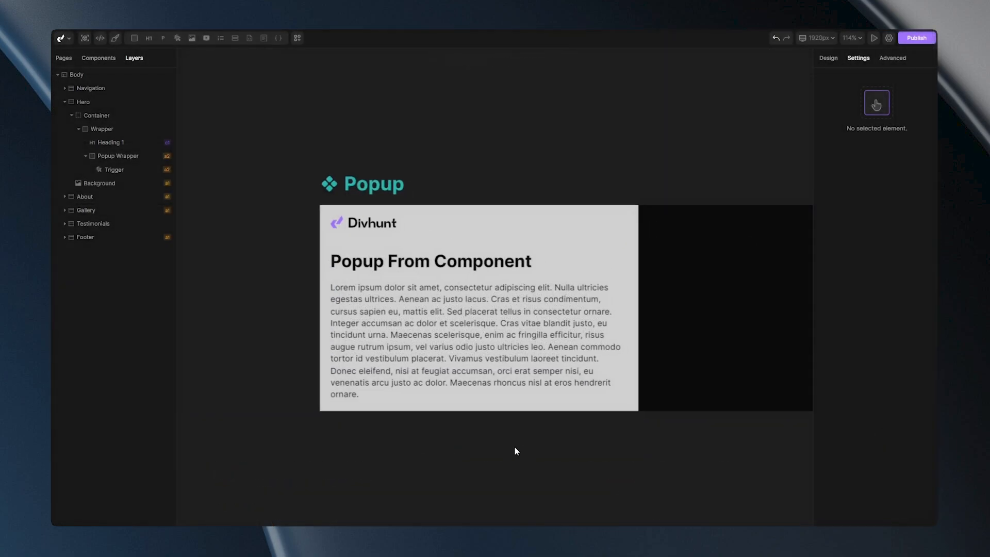
Lengthen the Popup component's paragraph by pasting copies of its own lorem ipsum text repeatedly, and test the popup on the live page
left_click_drag(524, 487, 491, 284)
scroll(498, 410, "down", 3)
left_click(471, 204)
double_click(472, 204)
left_click(848, 212)
key("ctrl+a")
key("ctrl+c")
scroll(877, 207, "down", 3)
left_click(890, 221)
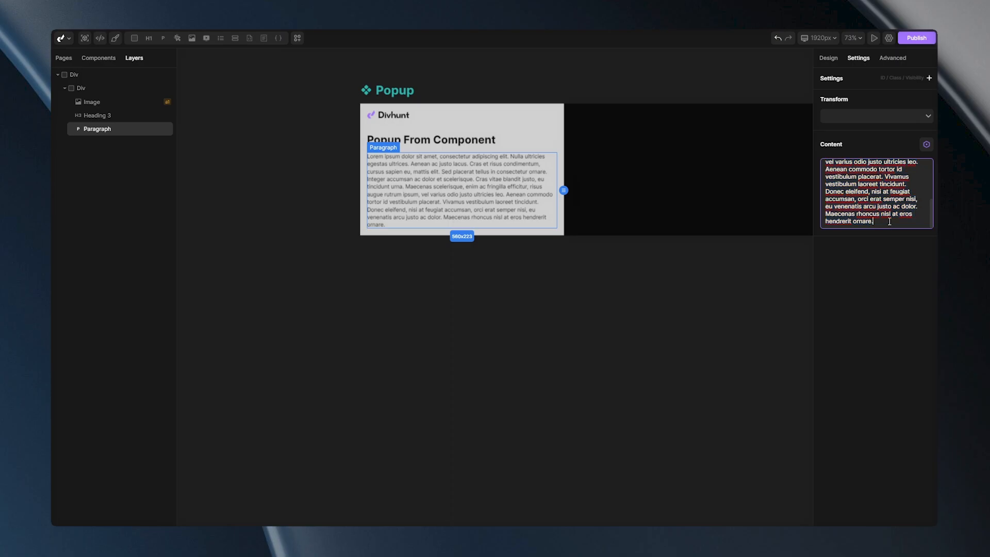
key("ctrl+v")
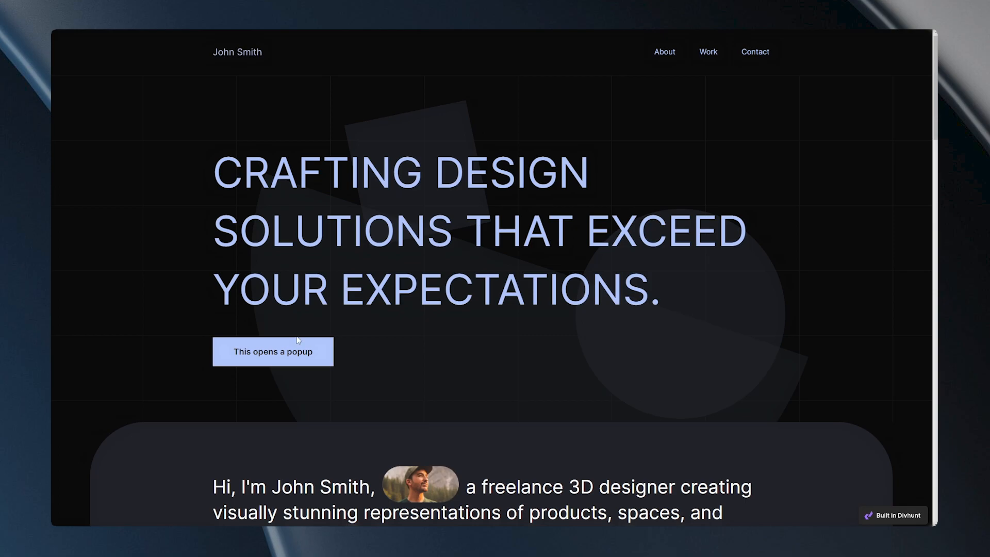
left_click(276, 354)
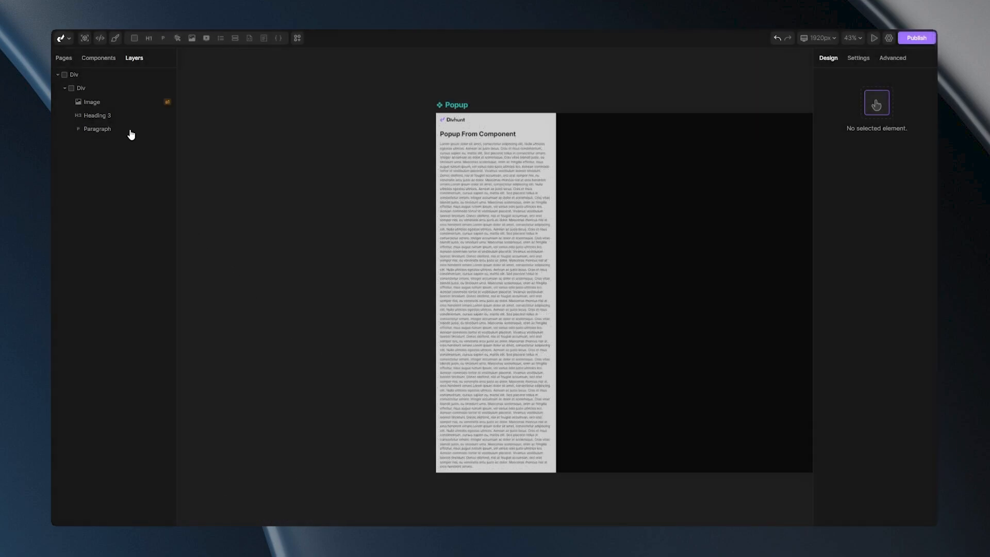
Limit the inner div to a max height of 70 vh with auto overflow, and test scrolling the popup on the live page
left_click(81, 88)
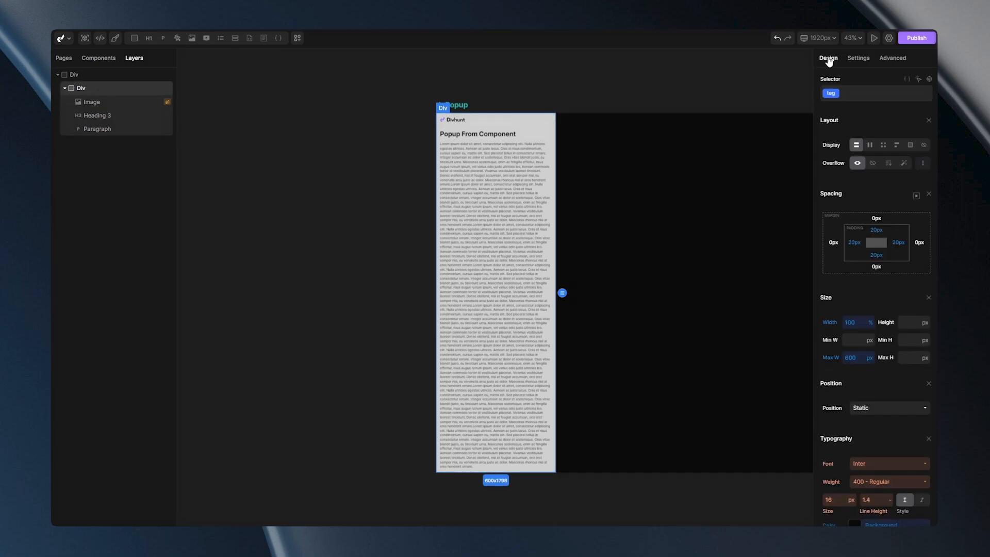
left_click(905, 357)
type("70vh")
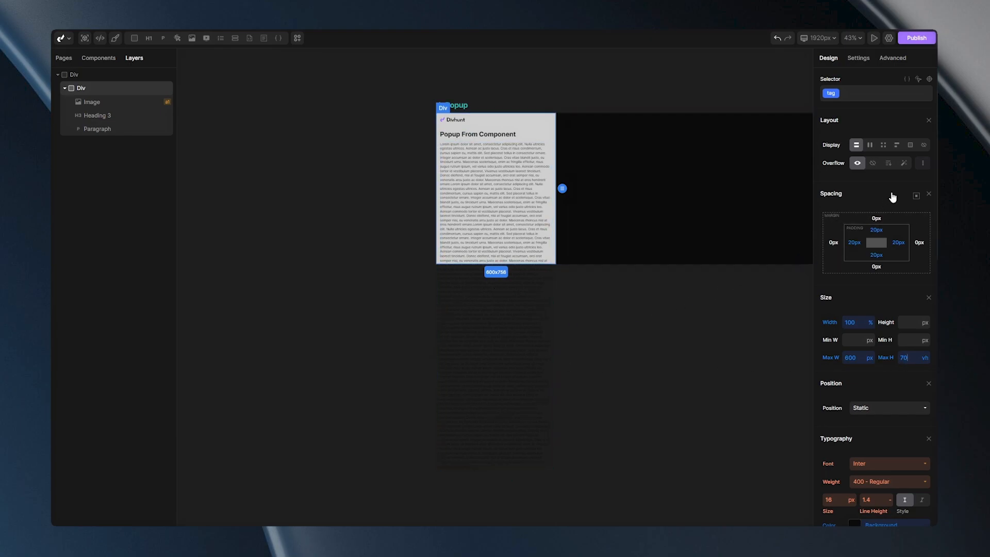
left_click(904, 164)
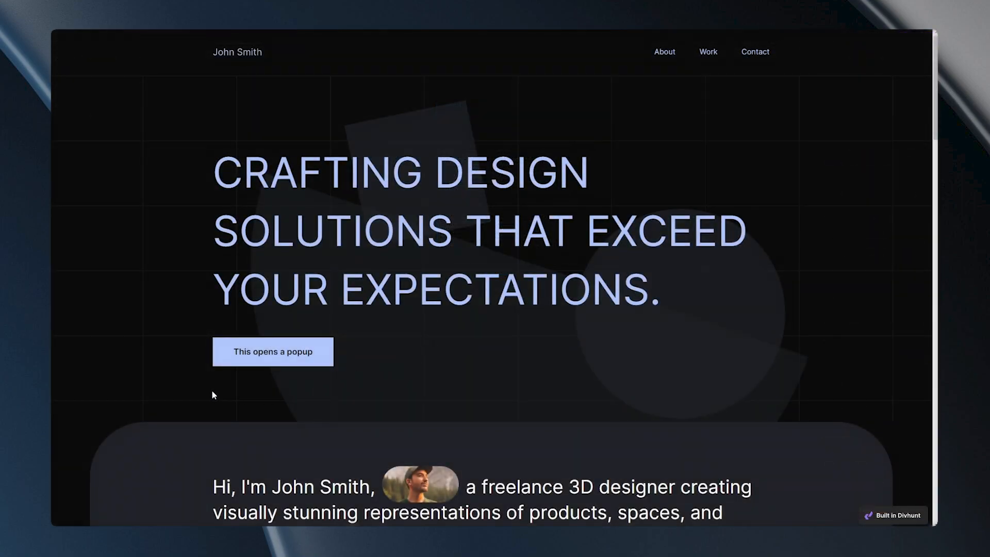
left_click(266, 356)
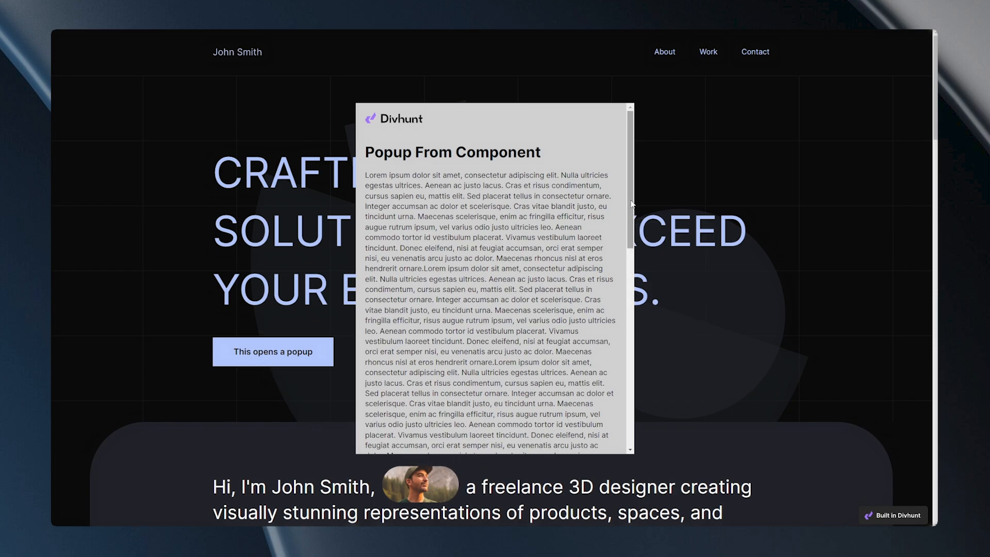
mouse_move(630, 193)
left_mouse_down()
mouse_move(630, 395)
mouse_move(643, 194)
left_mouse_up()
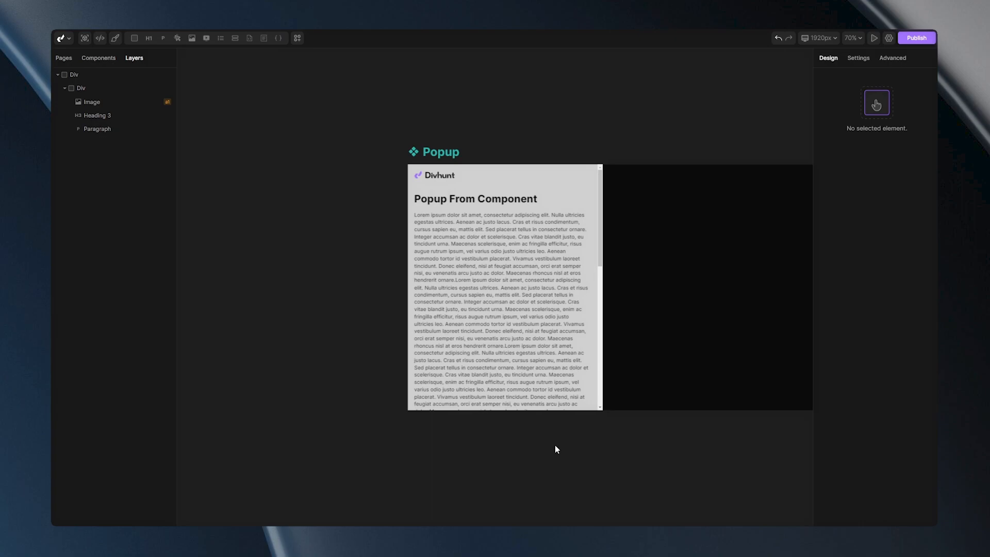
Clear the inner div's max height and set its height to 100 vh
left_click(87, 91)
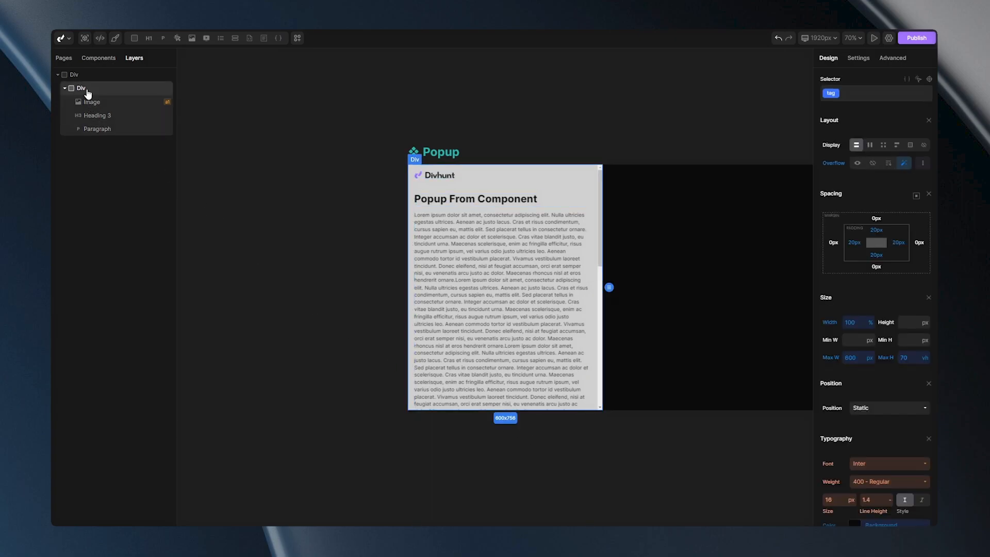
right_click(893, 364)
left_click(894, 392)
type("100vh")
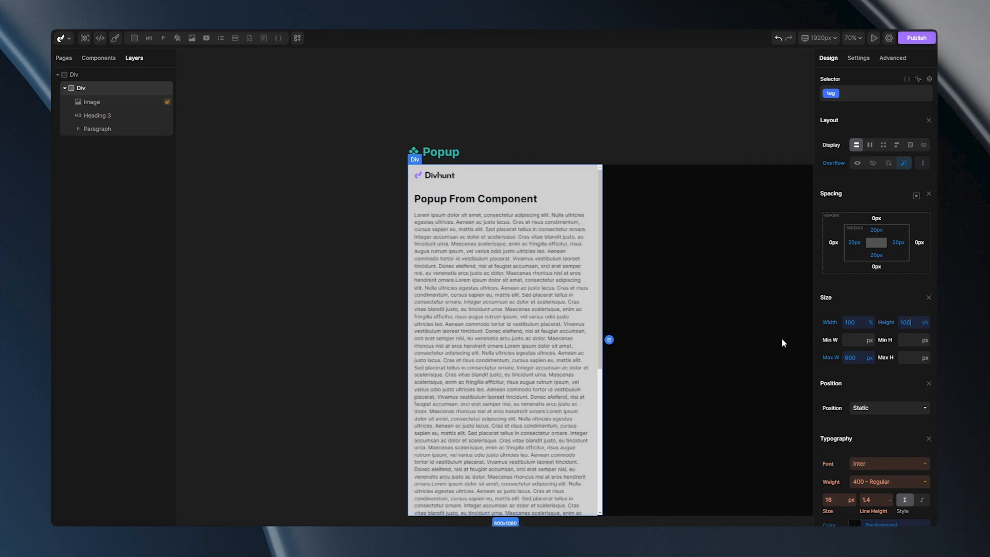
Set the horizontal alignment of the hero Trigger's popup to Left Inside and save the popup options
scroll(706, 338, "down", 1)
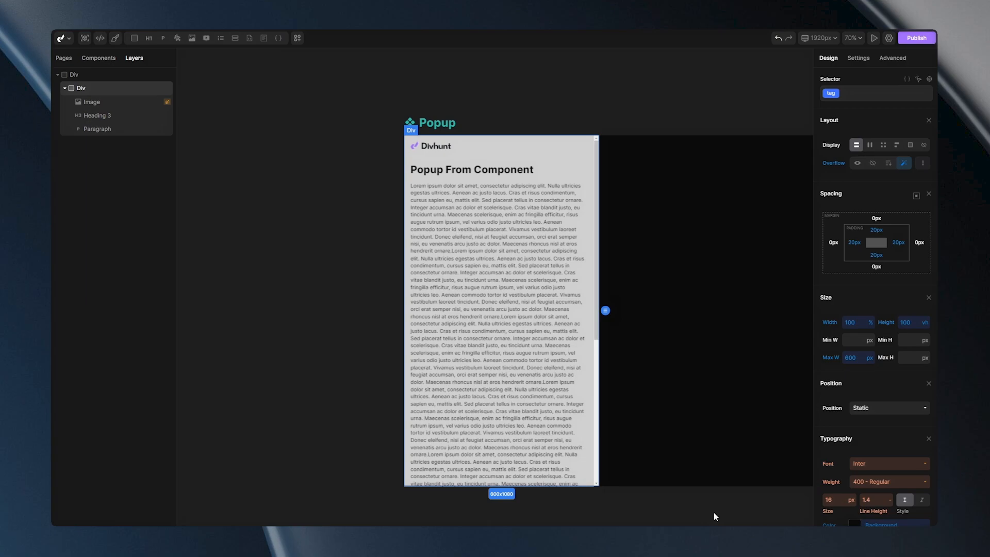
left_click_drag(768, 403, 298, 351)
left_click_drag(753, 345, 394, 357)
left_click(397, 337)
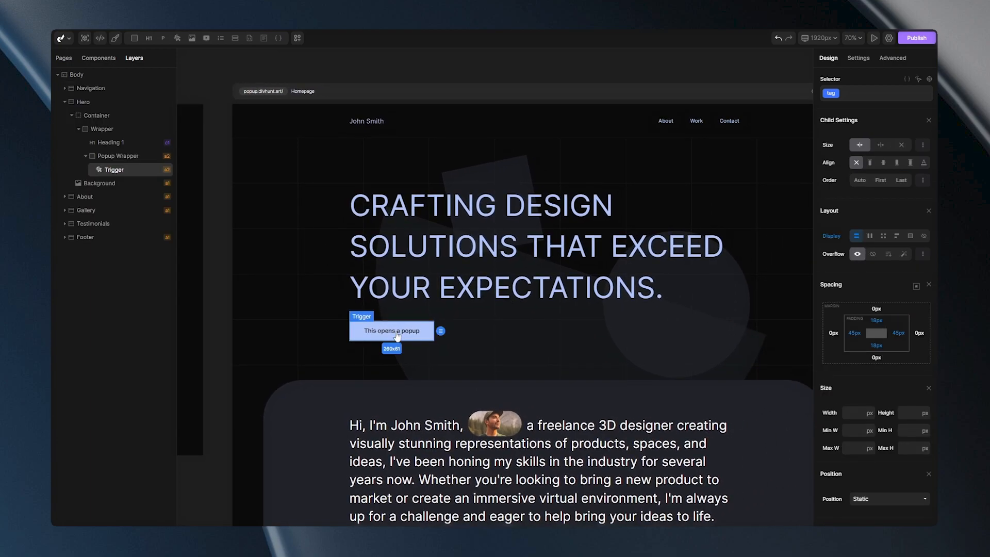
left_click(857, 59)
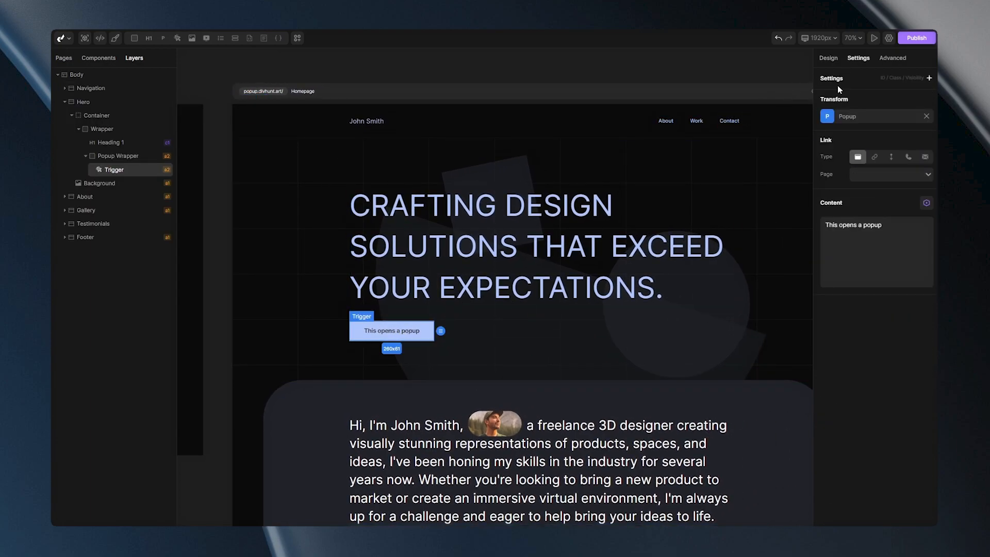
left_click(827, 117)
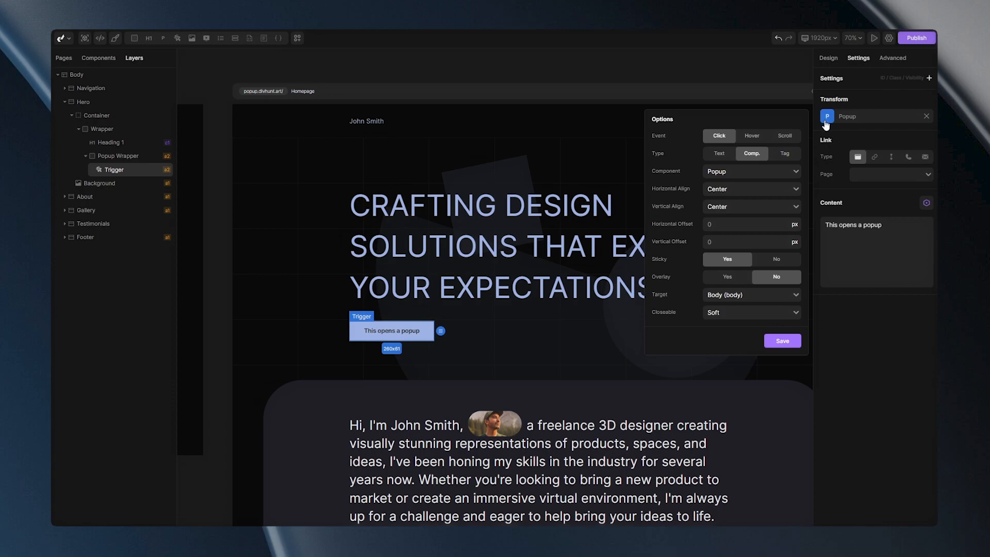
left_click(727, 190)
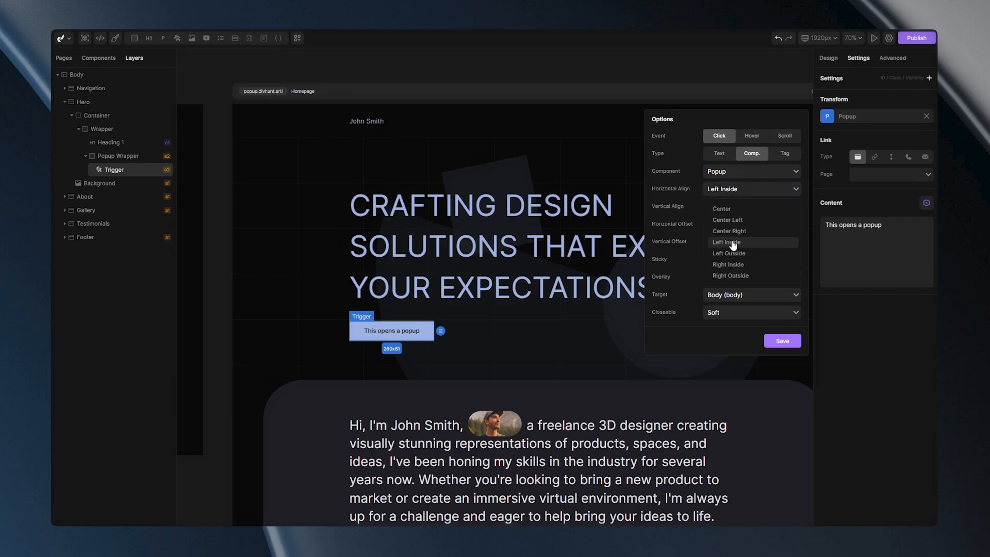
left_click(728, 242)
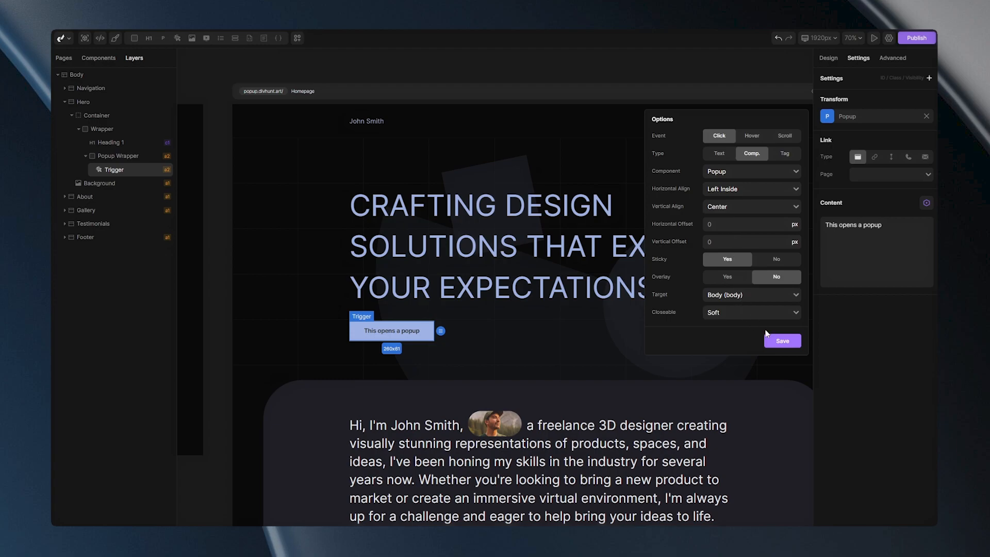
left_click(772, 340)
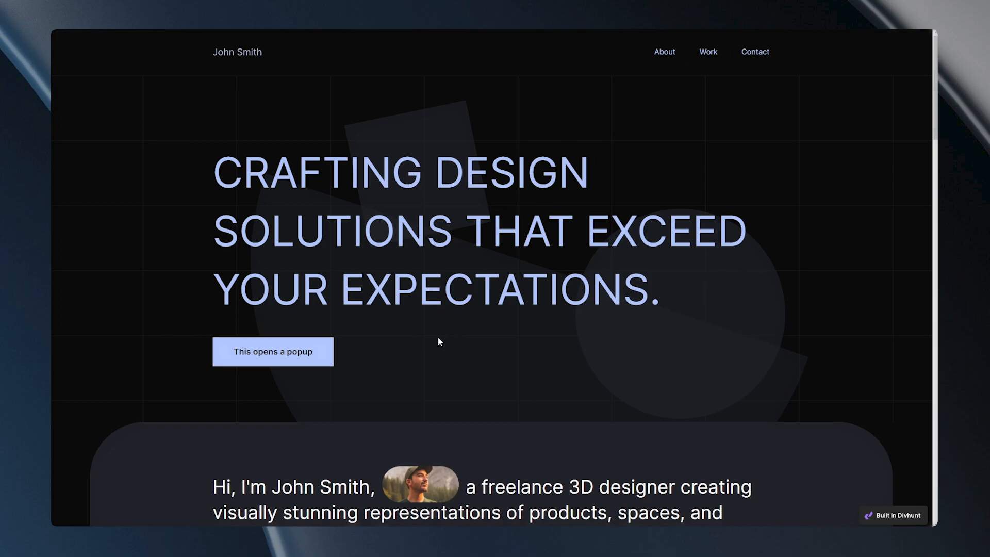
Test the left-aligned, full-height popup on the live page by opening it, scrolling through its text and closing it
left_click(277, 357)
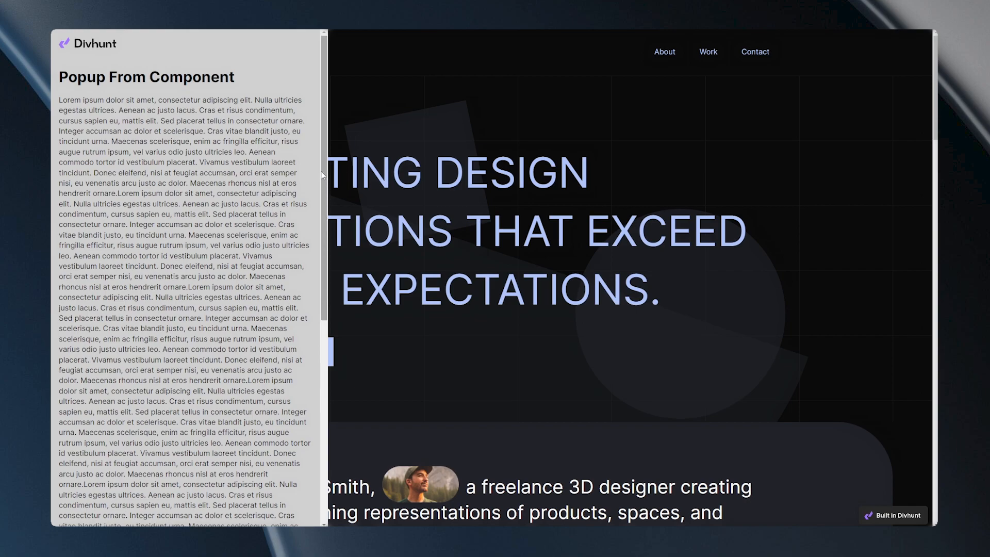
scroll(317, 212, "down", 3)
scroll(311, 271, "down", 10)
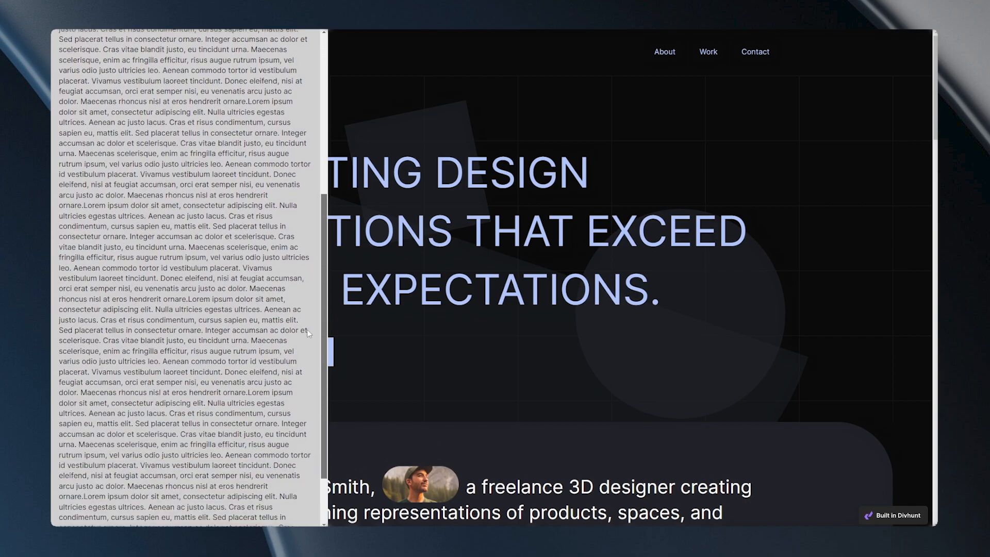
scroll(308, 356, "up", 13)
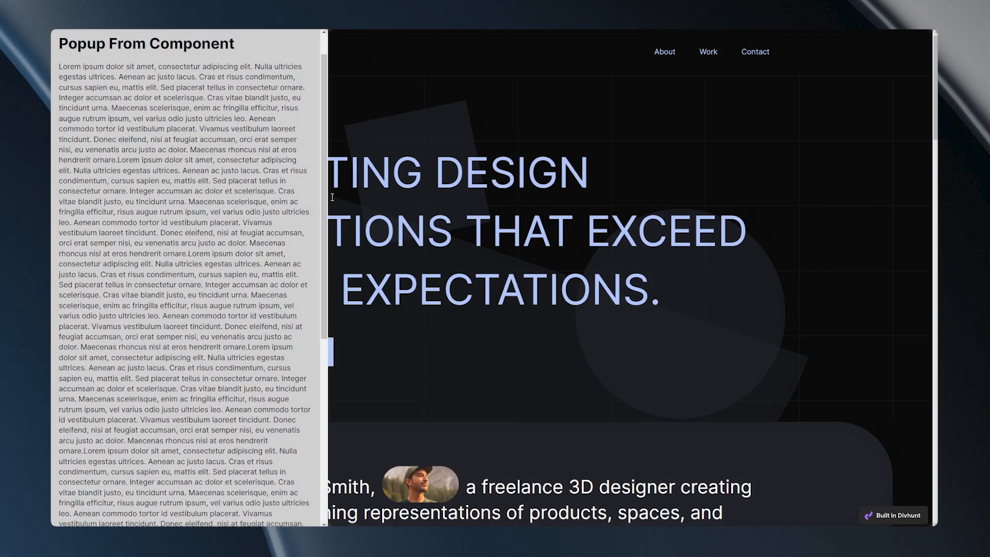
scroll(324, 186, "up", 1)
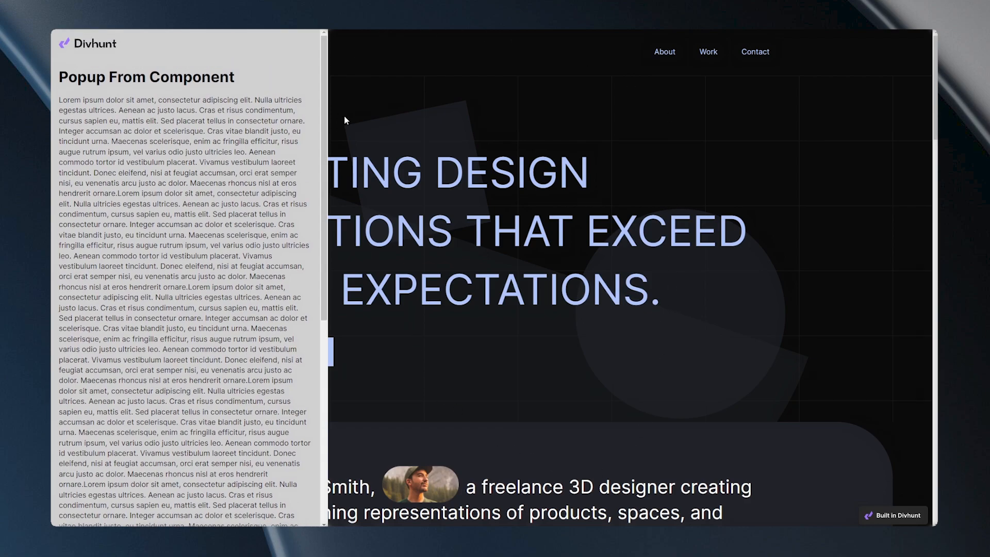
left_click(432, 115)
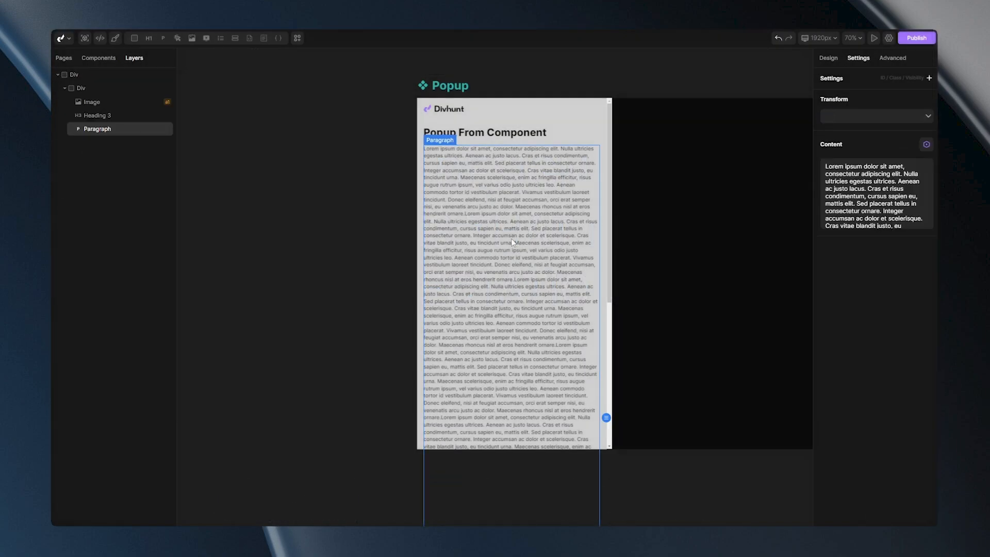
Replace the Popup component's repeated paragraph text with a single copy of the lorem ipsum passage
triple_click(860, 200)
type("Lorem ipsum dolor sit amet, consectetur adipiscing elit. Nulla ultricies egestas ultrices. Aenean ac justo lacus. Cras et risus condimentum, cursus sapien eu, mattis elit. Sed placerat tellus in consectetur ornare. Integer accumsan ac dolor et scelerisque. Cras vitae blandit justo, eu tincidunt urna. Maecenas scelerisque, enim ac fringilla efficitur, risus augue rutrum ipsum, vel varius odio justo ultricies leo. Aenean commodo tortor id vestibulum placerat. Vivamus vestibulum laoreet tincidunt. Donec eleifend, nisi at feugiat accumsan, orci erat semper nisi, eu venenatis arcu justo ac dolor. Maecenas rhoncus nisl at eros hendrerit ornare.")
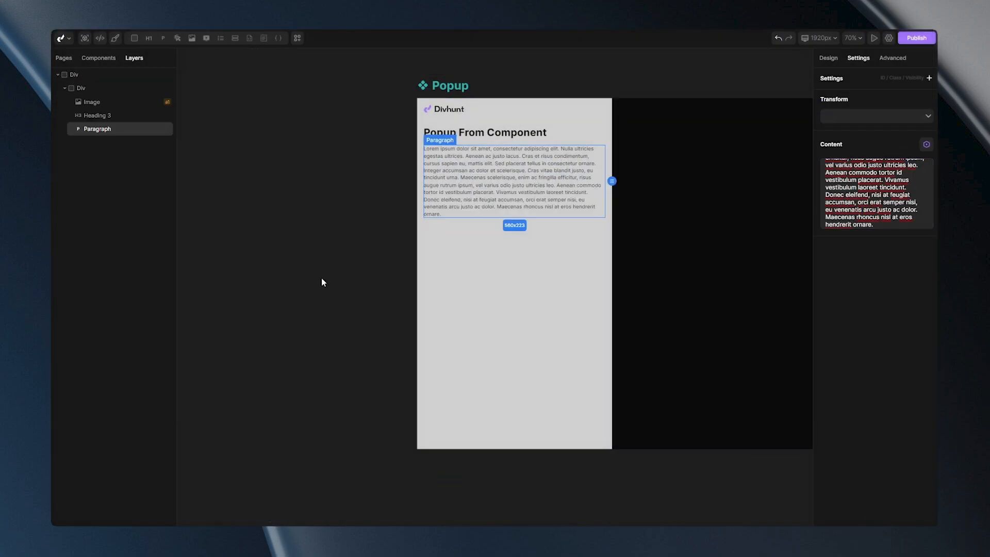
Reset the height and overflow styling of the Popup component's inner div
left_click(436, 105)
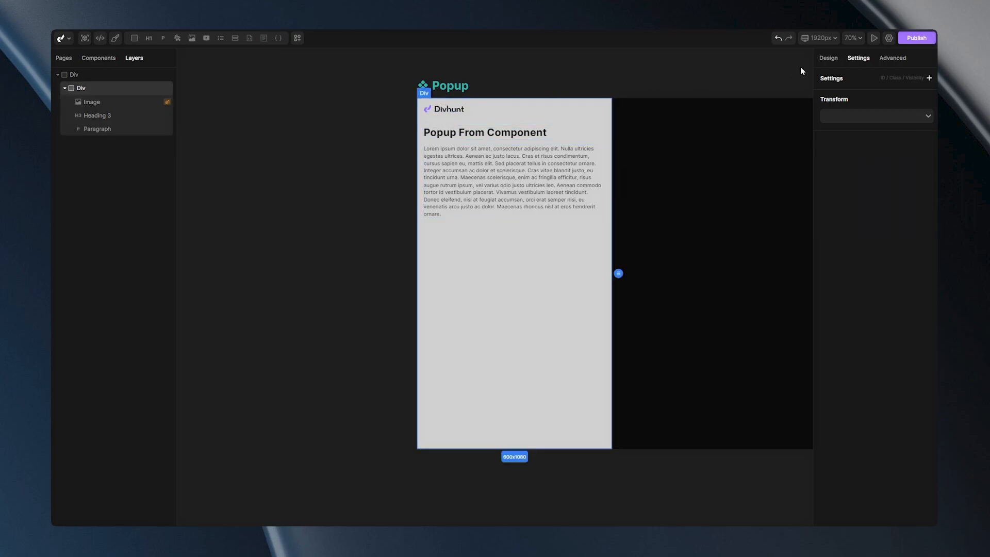
left_click(829, 58)
left_click(886, 323)
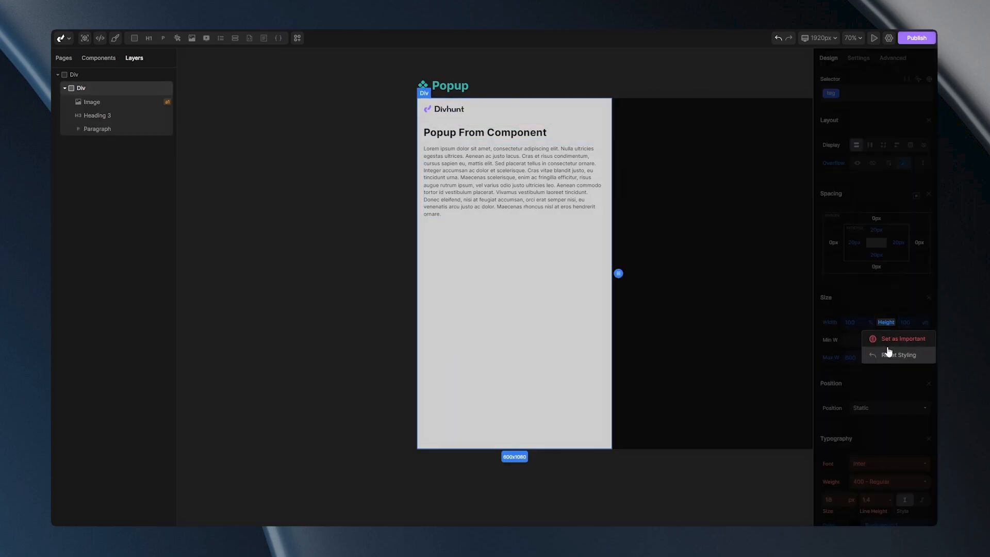
left_click(888, 354)
left_click(833, 163)
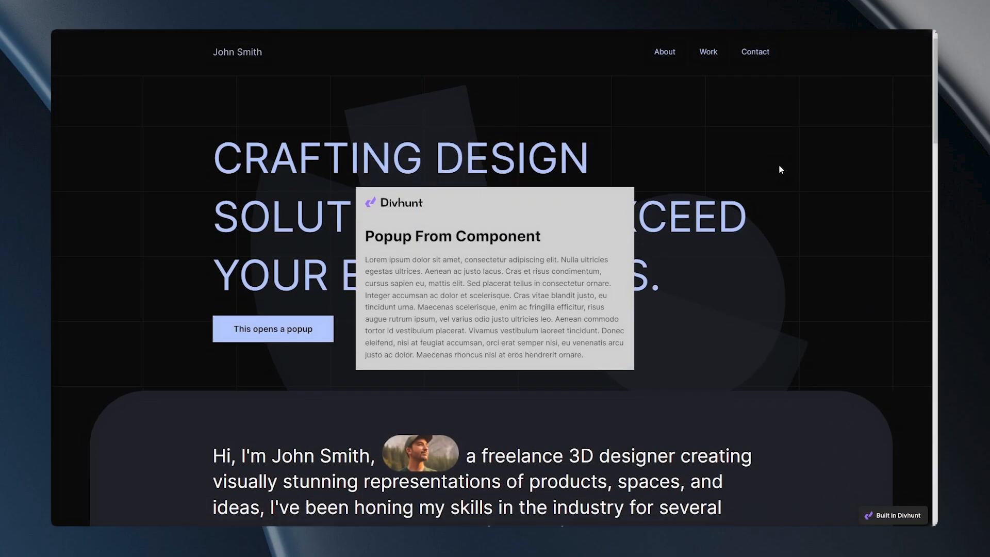
Scroll the live page down and up with the popup open to check its sticky behaviour
scroll(780, 169, "down", 7)
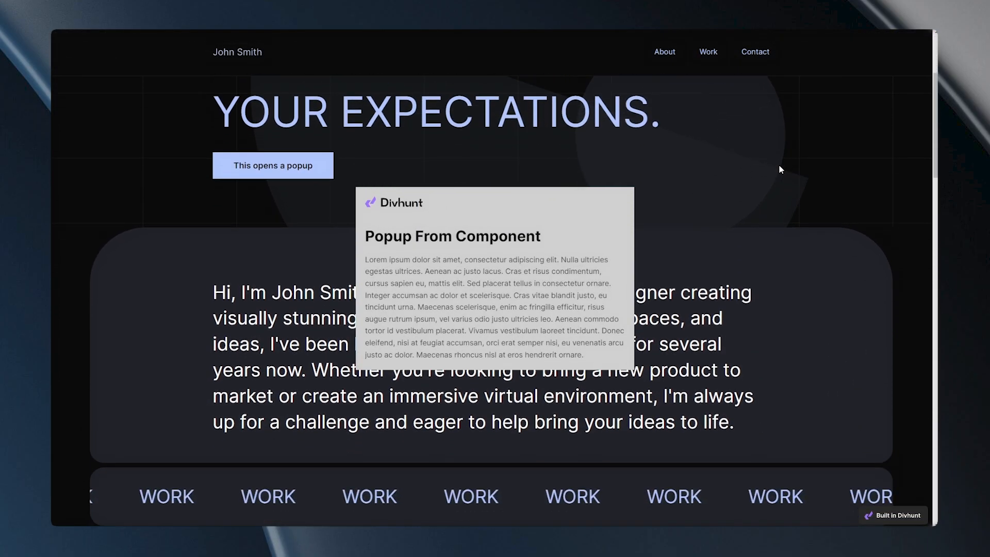
scroll(781, 169, "up", 6)
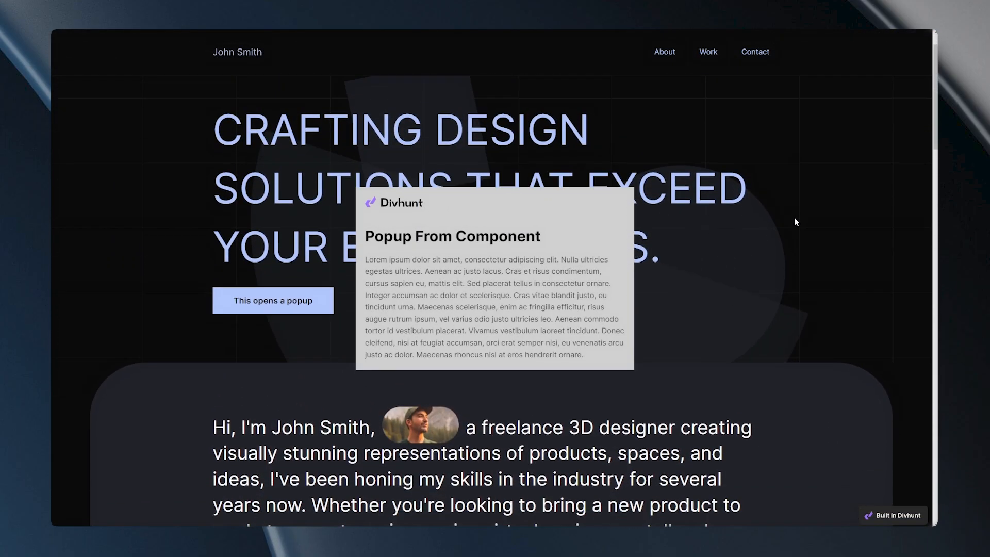
scroll(794, 218, "down", 6)
scroll(794, 218, "up", 5)
scroll(794, 223, "up", 3)
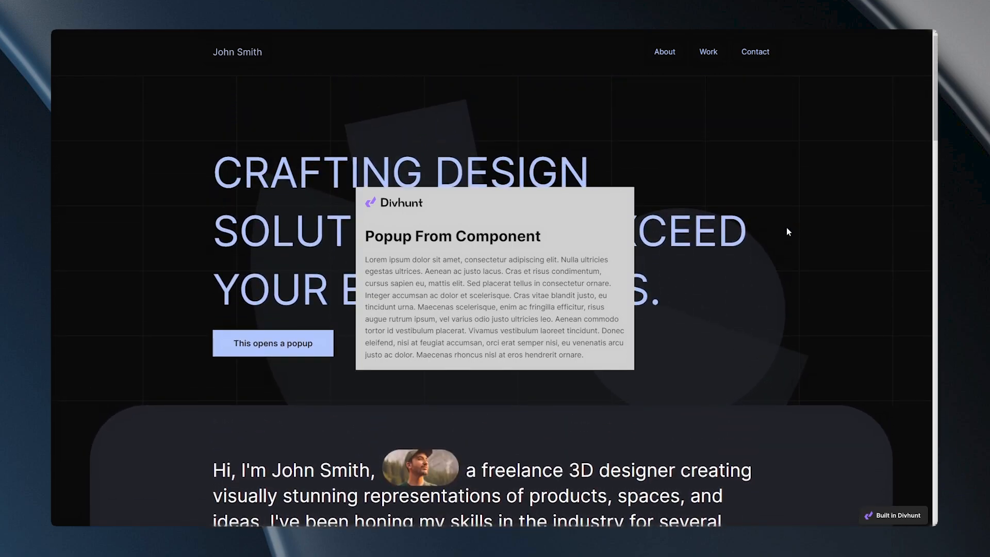
scroll(801, 237, "down", 1)
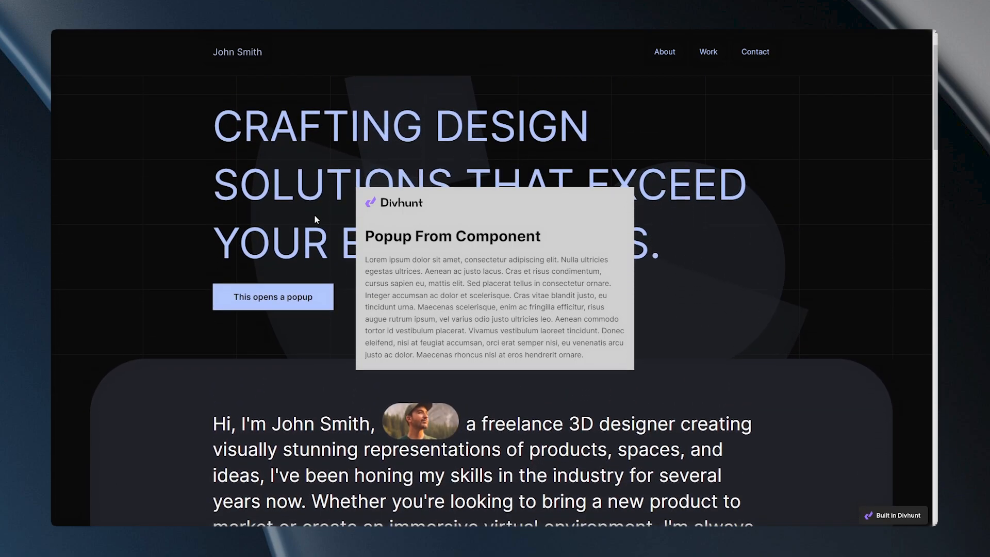
scroll(740, 370, "up", 1)
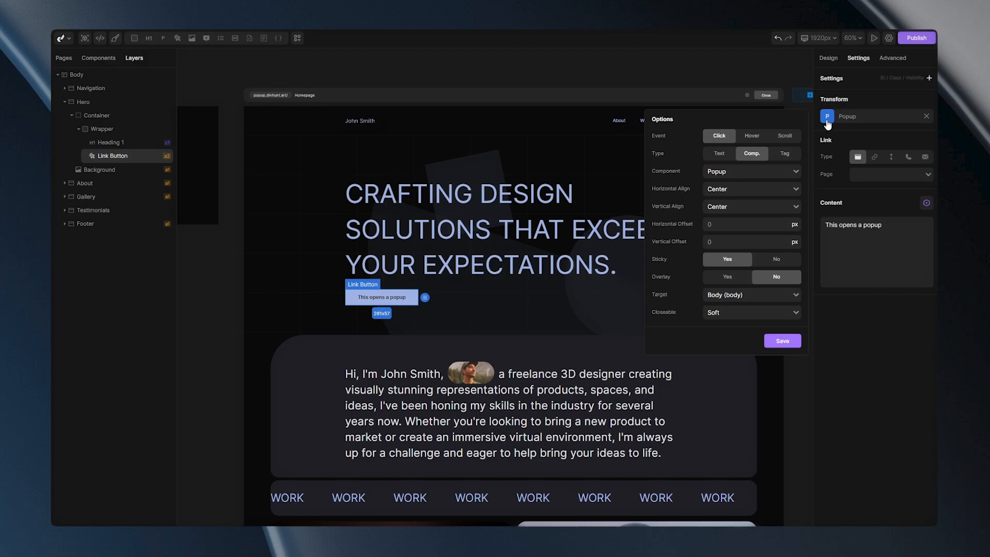
Turn on the overlay for the Link Button's popup and test the popup and the navigation links beneath it on the live page
left_click(728, 278)
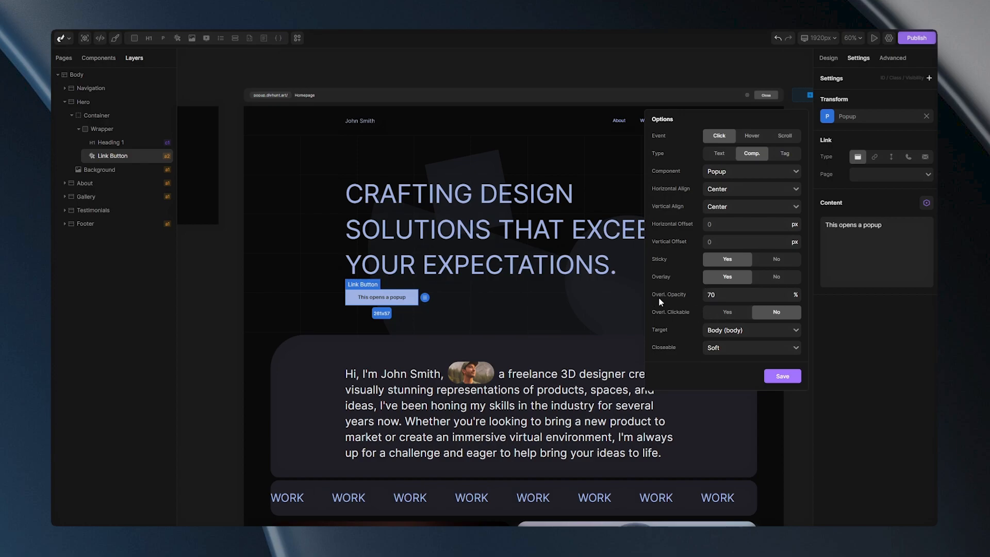
left_click(723, 296)
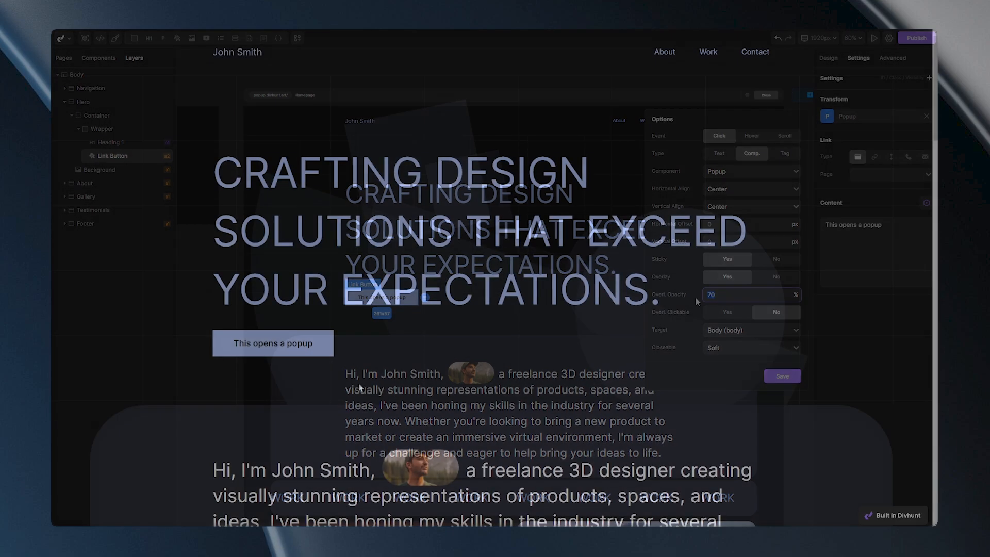
left_click(292, 346)
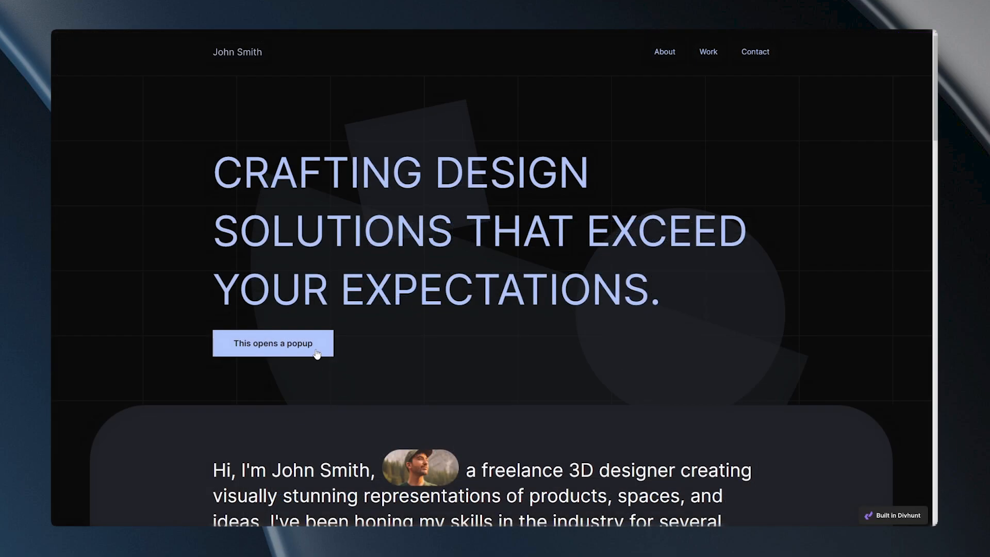
left_click(317, 351)
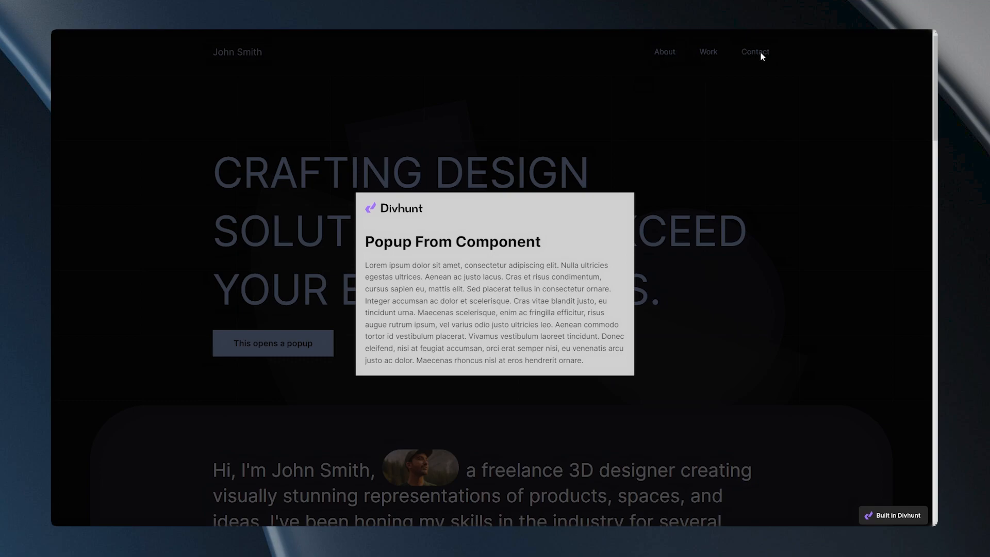
left_click(710, 55)
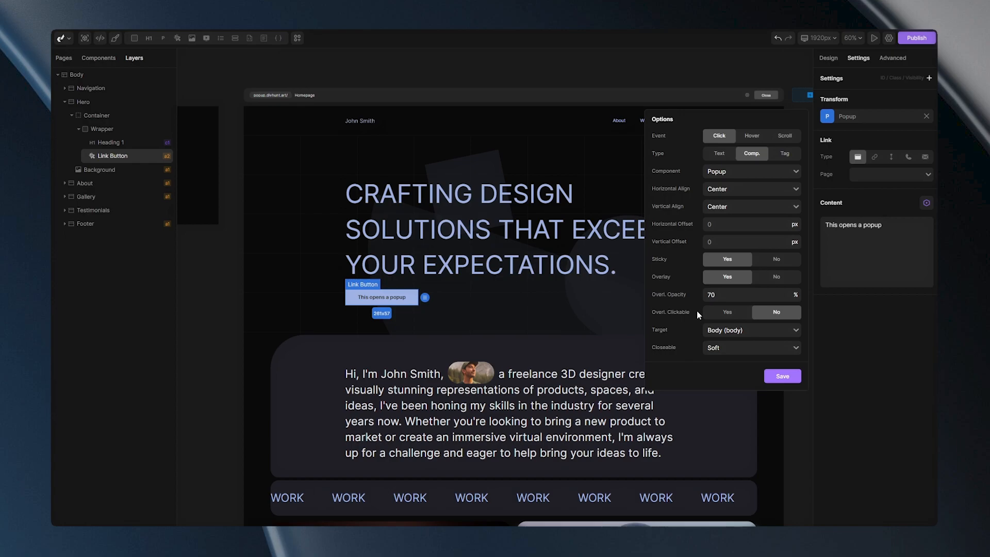
Make the popup's overlay clickable, save the options, and test following the Work link through it on the live page
left_click(727, 312)
left_click(774, 374)
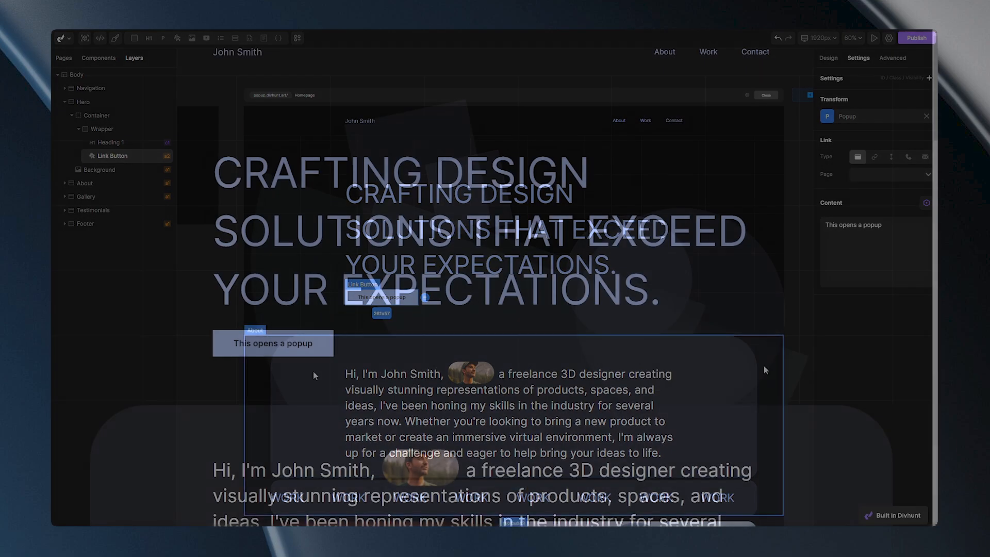
left_click(305, 348)
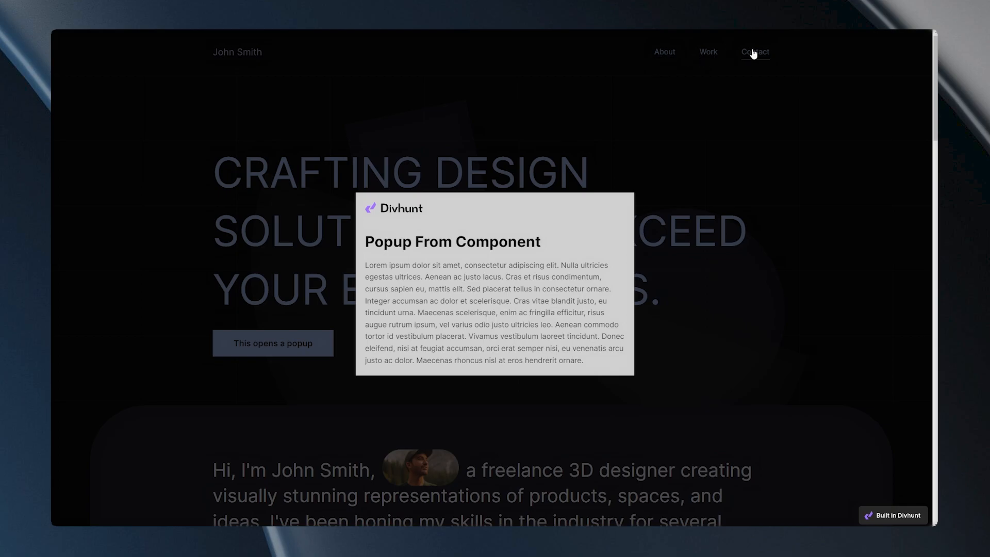
left_click(708, 52)
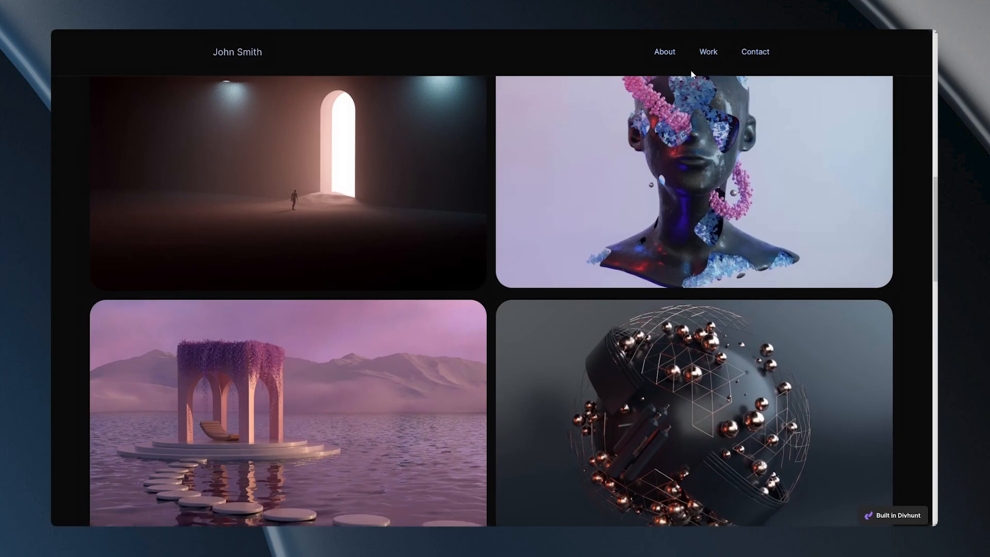
scroll(598, 222, "up", 5)
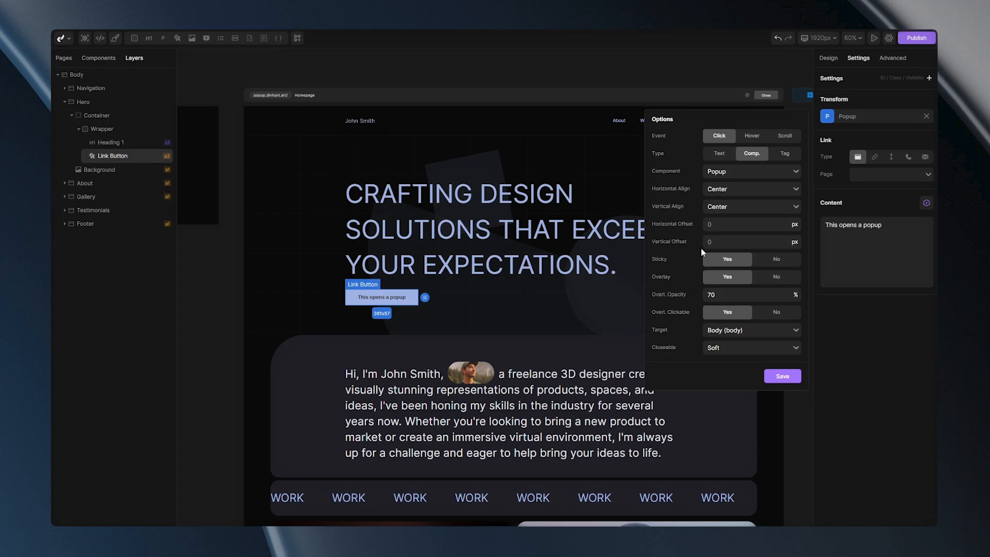
Set the popup's horizontal offset to -100 px and test the popup on the live page
left_click_drag(616, 255, 579, 251)
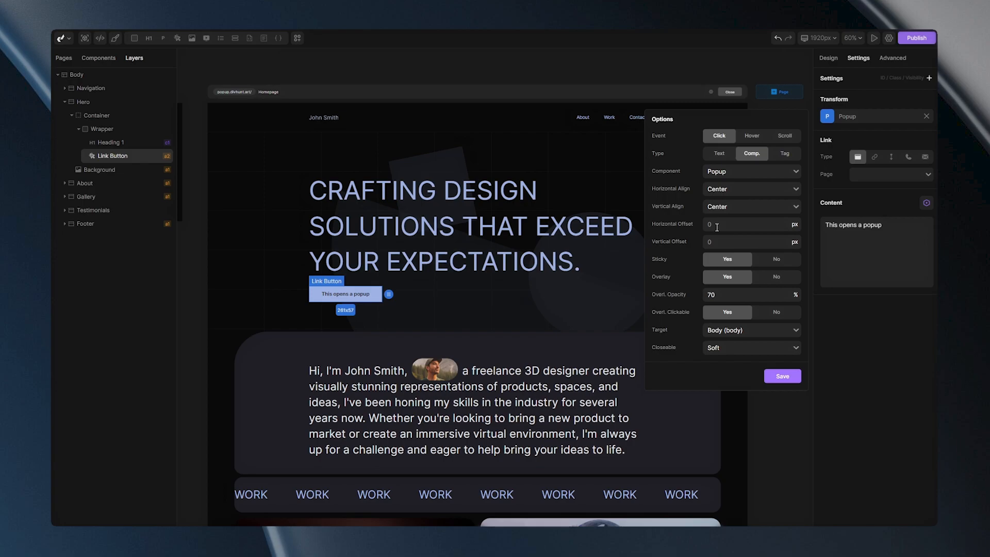
left_click(726, 226)
type("-100")
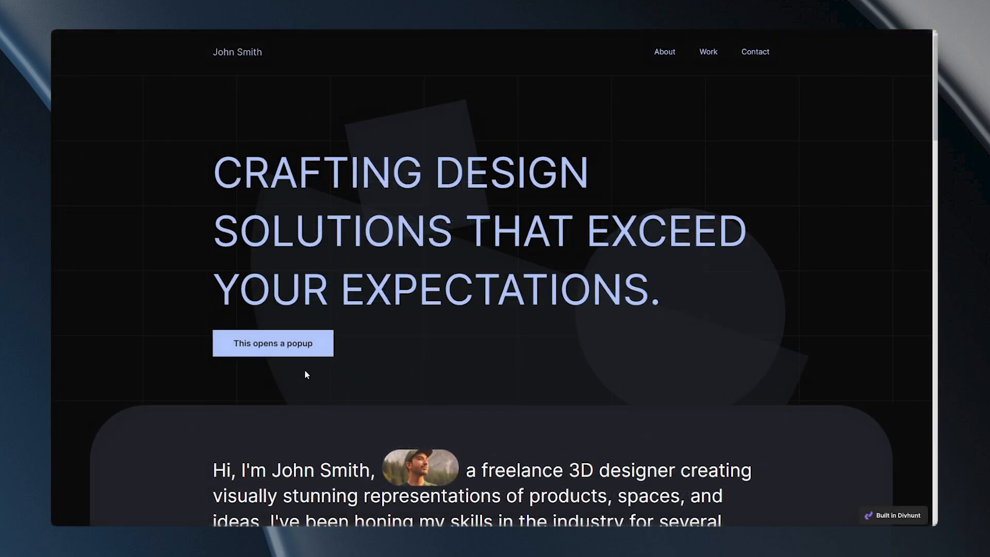
left_click(292, 358)
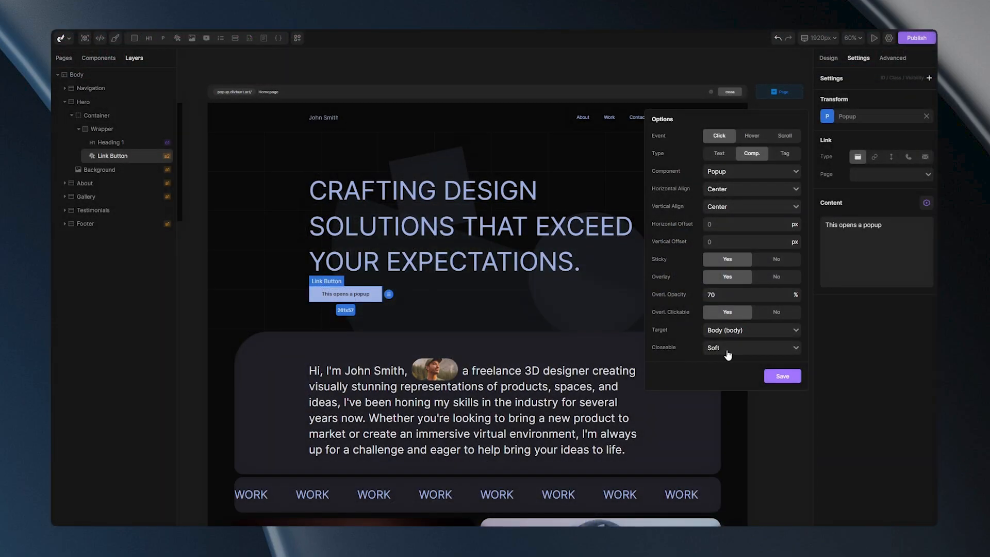
Set the Closeable option of the Link Button's popup to None
left_click(727, 348)
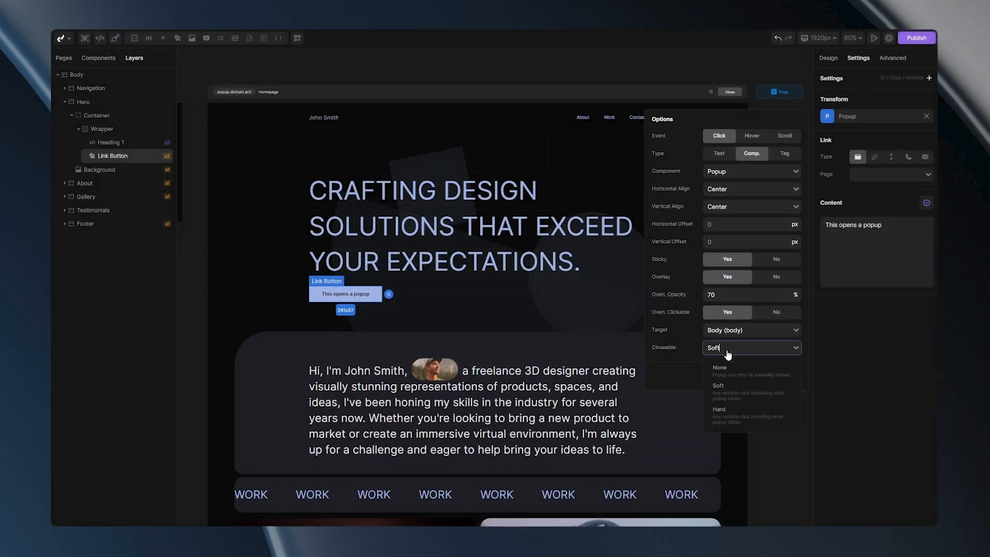
left_click(751, 374)
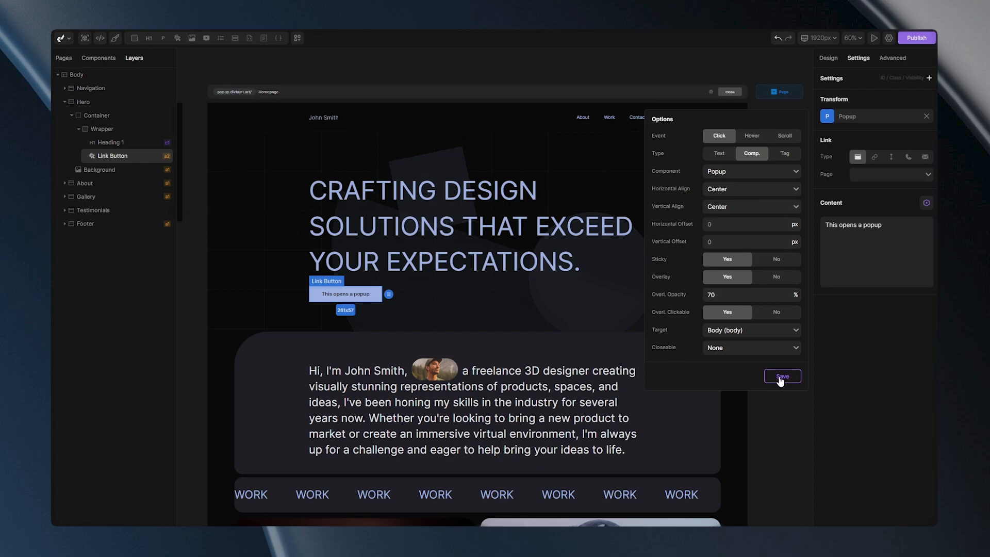
Save the popup options and give the Close element in the Popup component a modal-close attribute with the value true
left_click(781, 377)
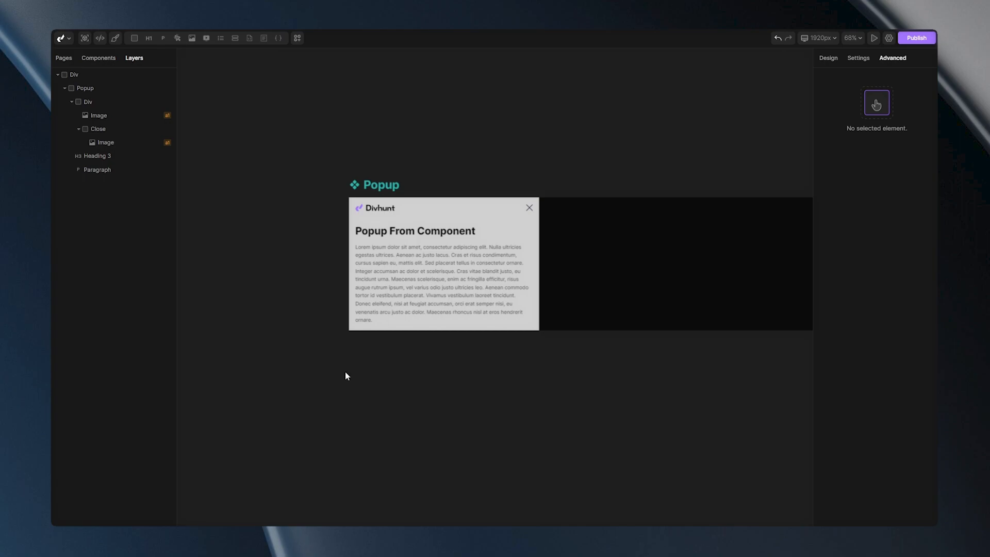
left_click(530, 209)
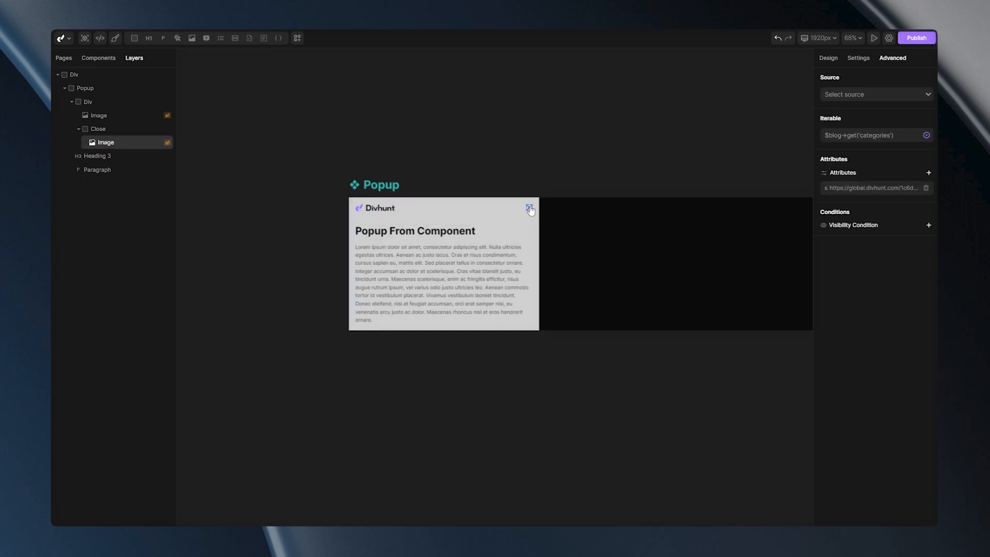
left_click(98, 132)
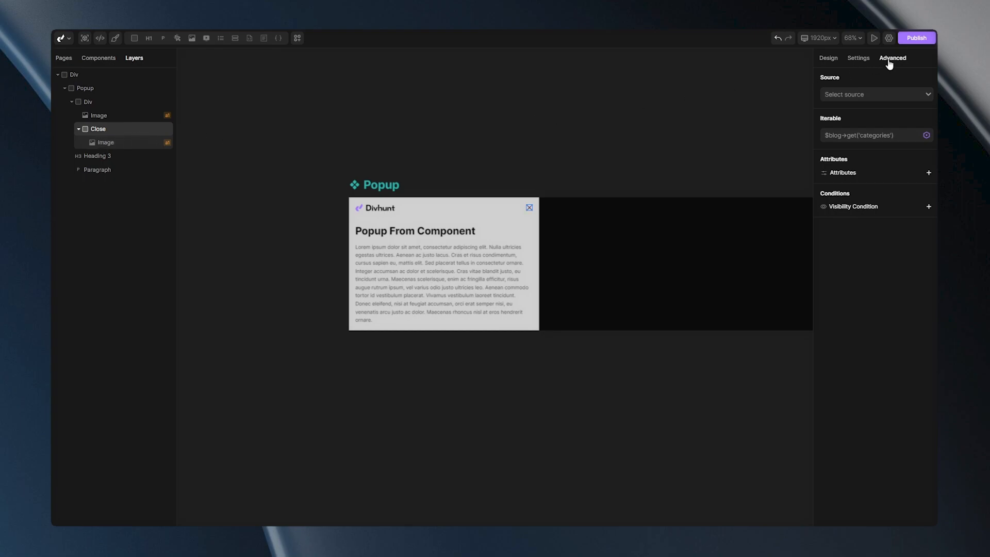
left_click(928, 174)
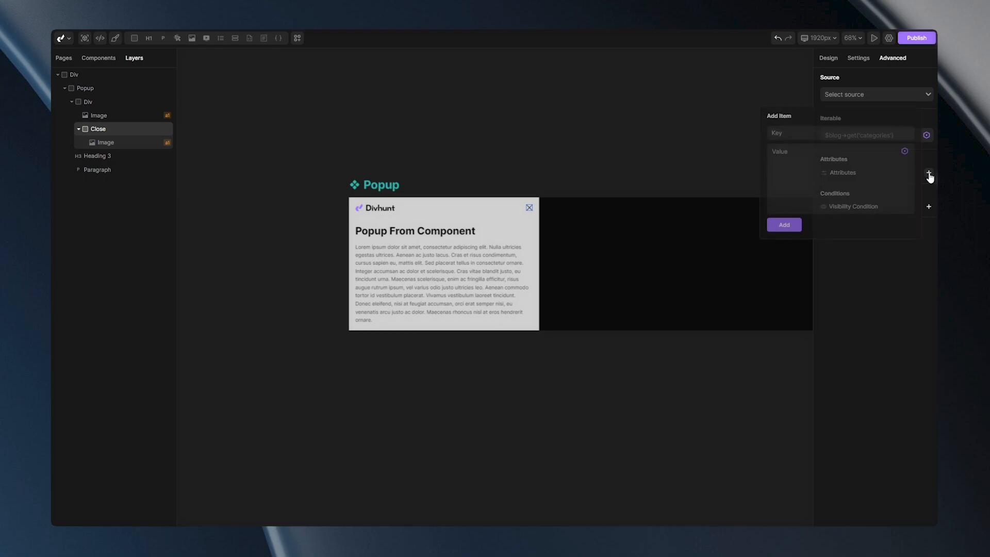
left_click(811, 133)
type("modal-close")
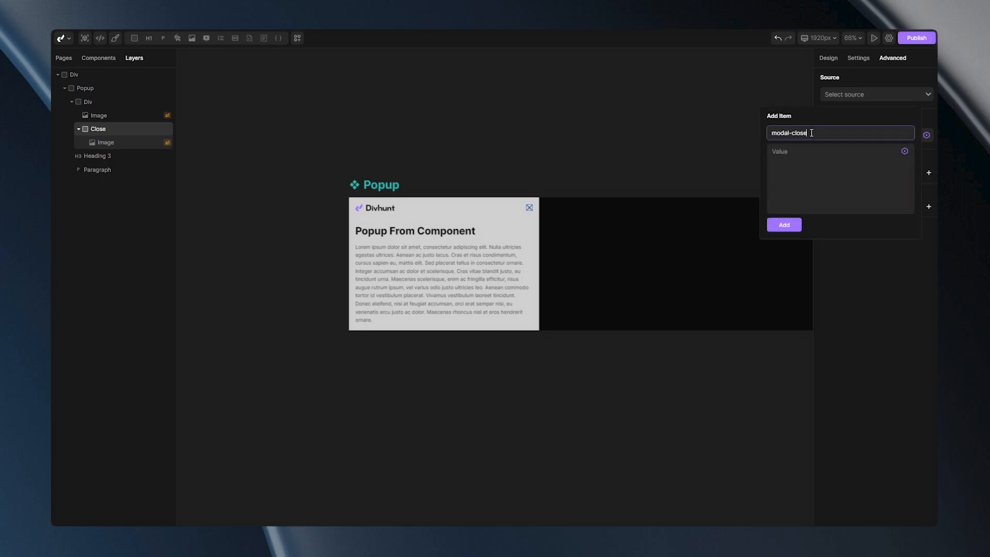
left_click(805, 155)
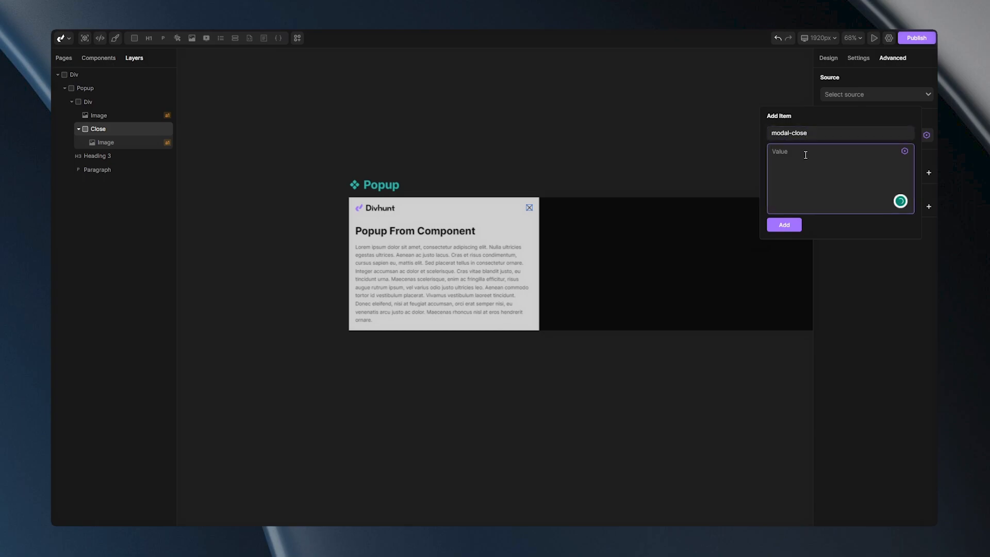
type("true")
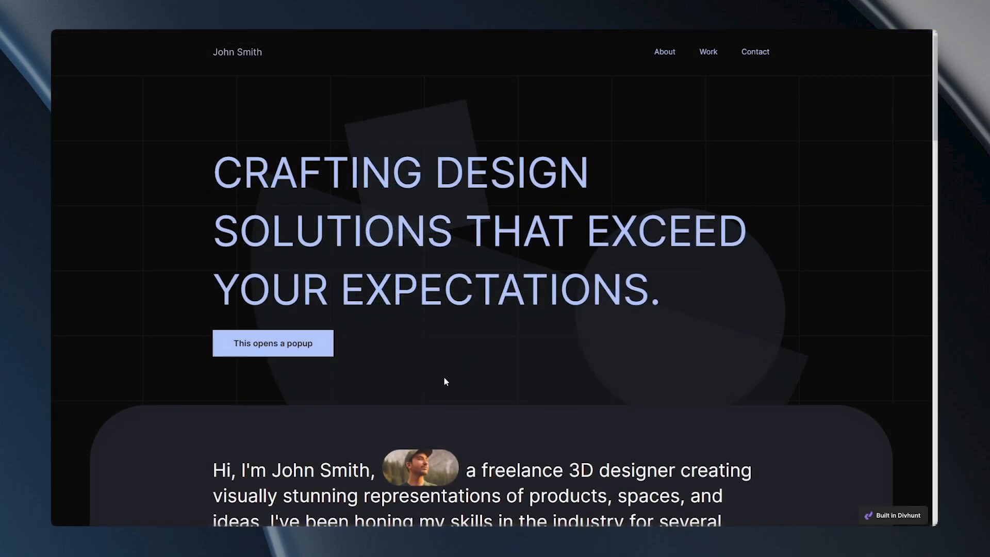
Open the popup on the live page and test closing it with its own close icon
left_click(287, 351)
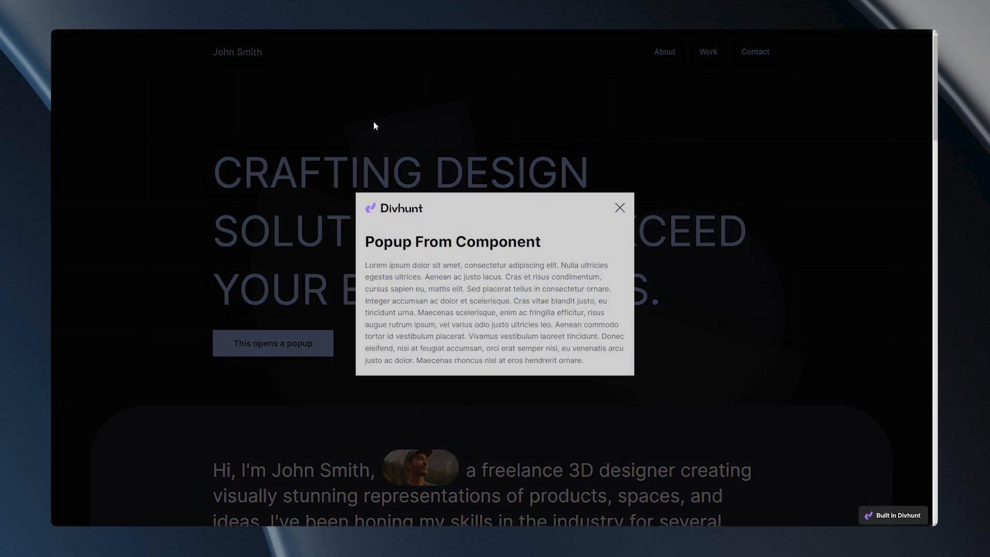
left_click(620, 208)
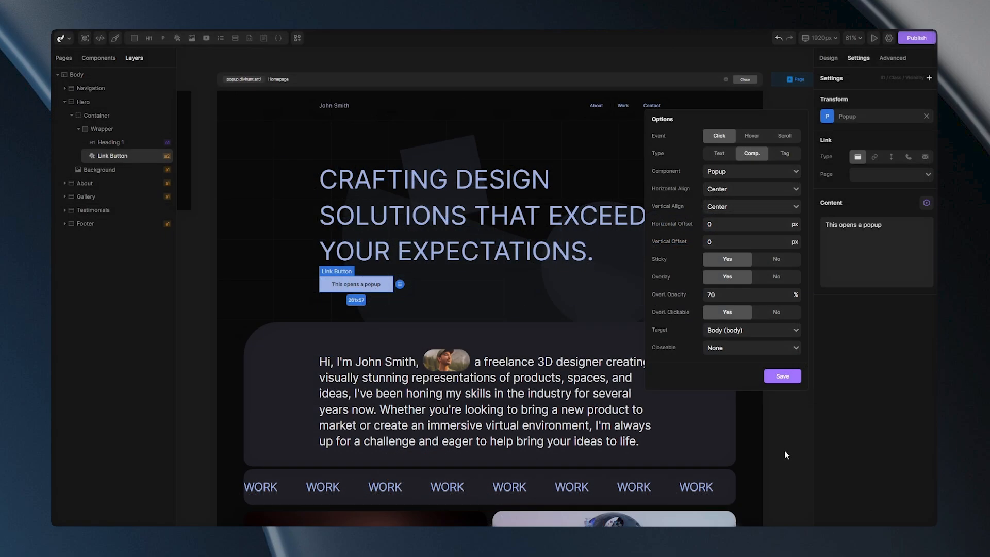
Set the Link Button popup's Closeable option to Soft and its event to Scroll at 30%, and save the options
left_click(734, 353)
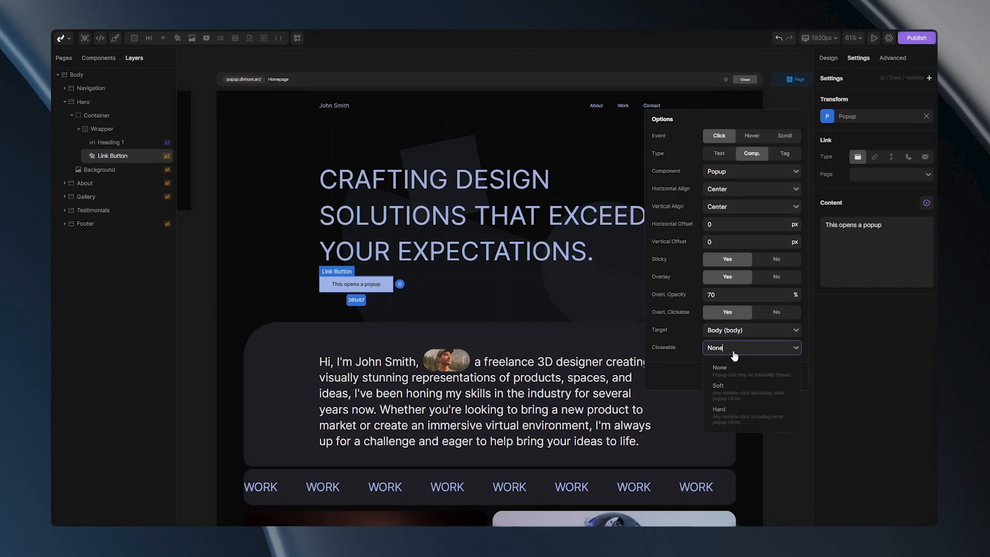
left_click(728, 392)
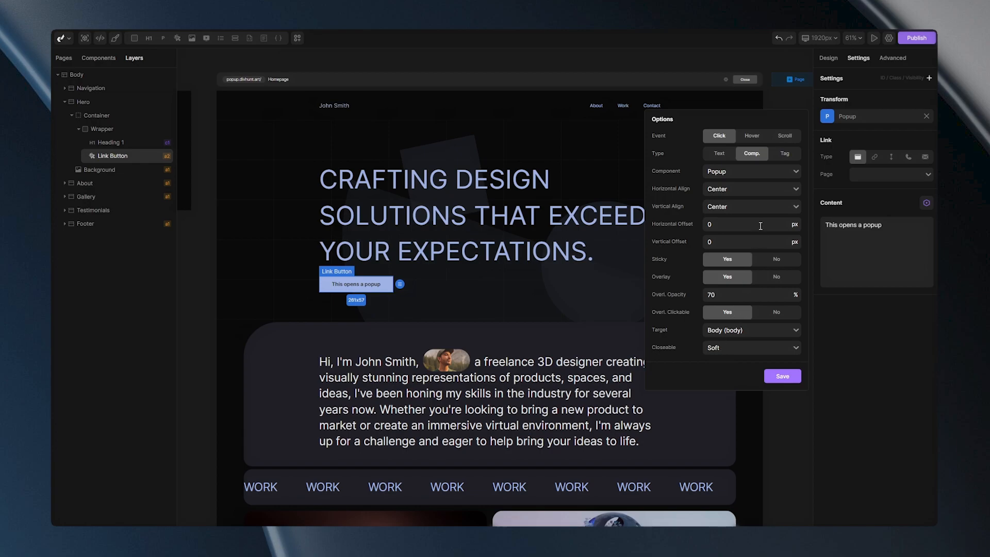
left_click(785, 138)
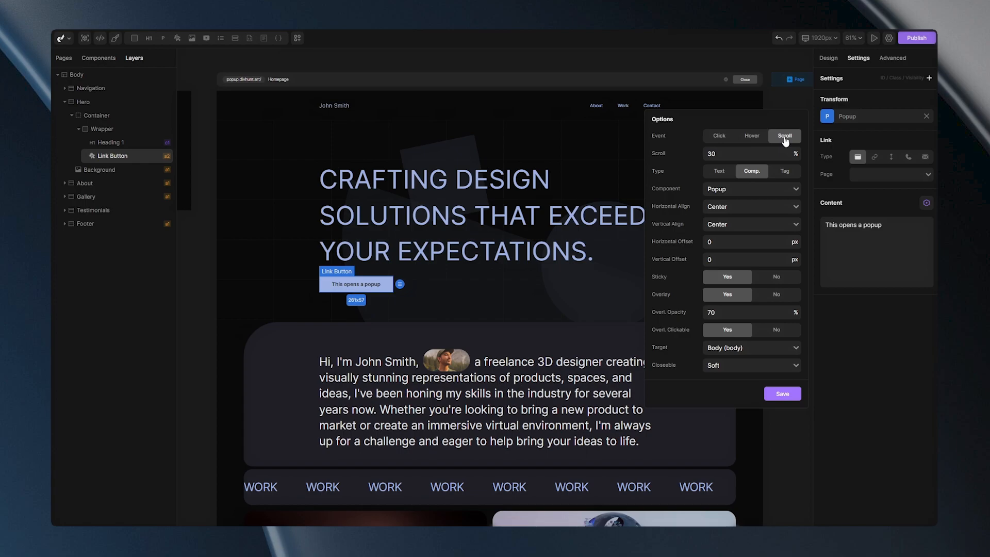
left_click(720, 154)
left_click(782, 394)
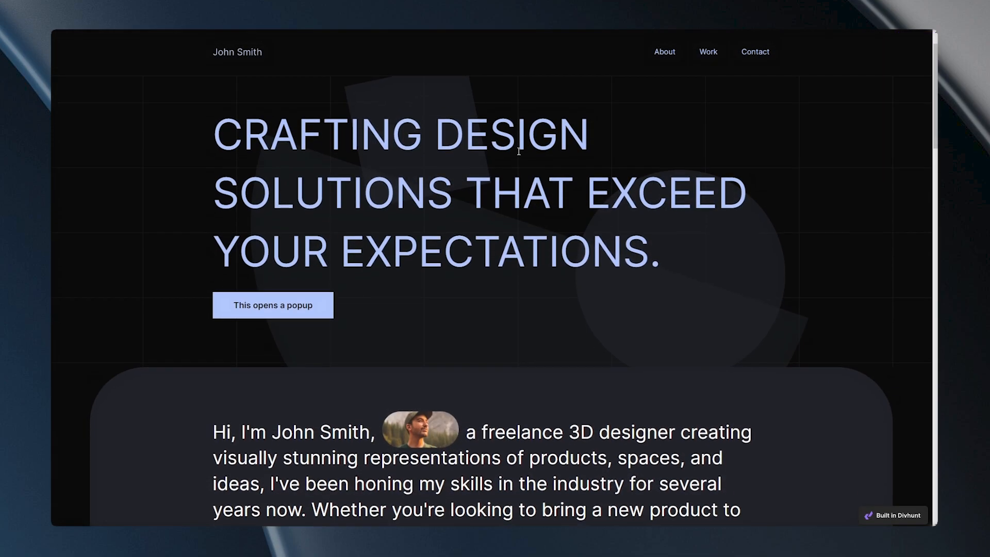
Test the scroll-triggered popup on the live page by scrolling through the page in both directions, and close the popup
scroll(518, 151, "down", 5)
scroll(519, 151, "down", 10)
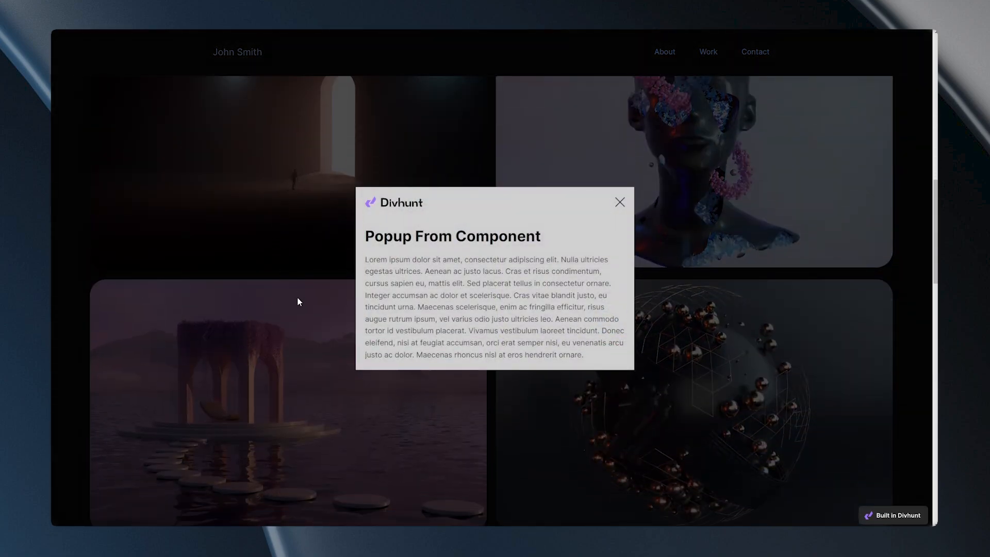
scroll(480, 432, "down", 6)
scroll(710, 406, "up", 10)
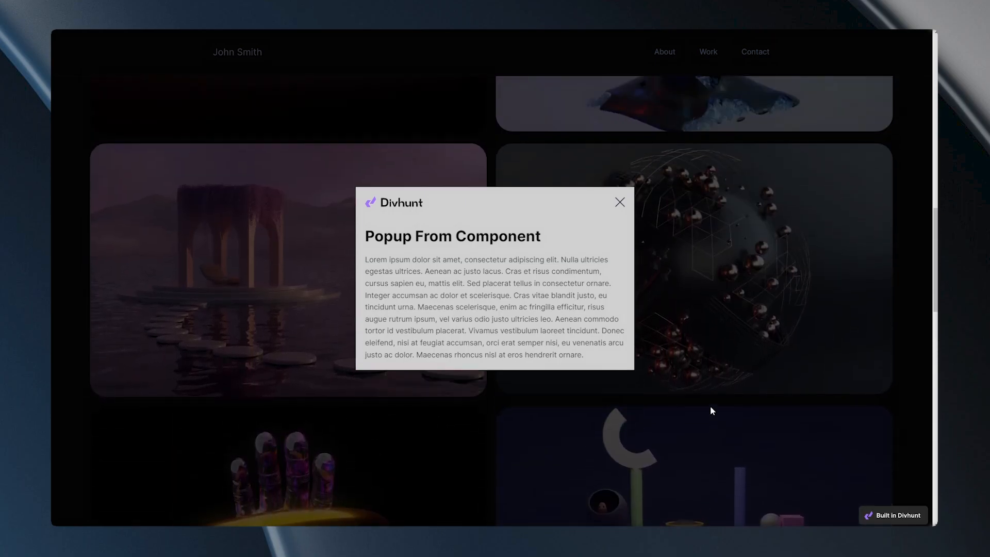
scroll(717, 335, "up", 4)
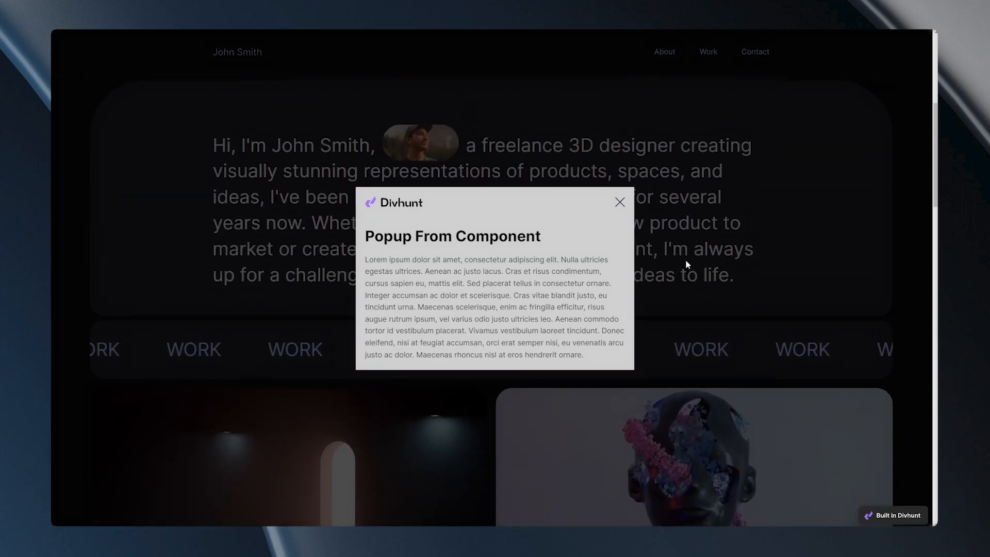
left_click(620, 202)
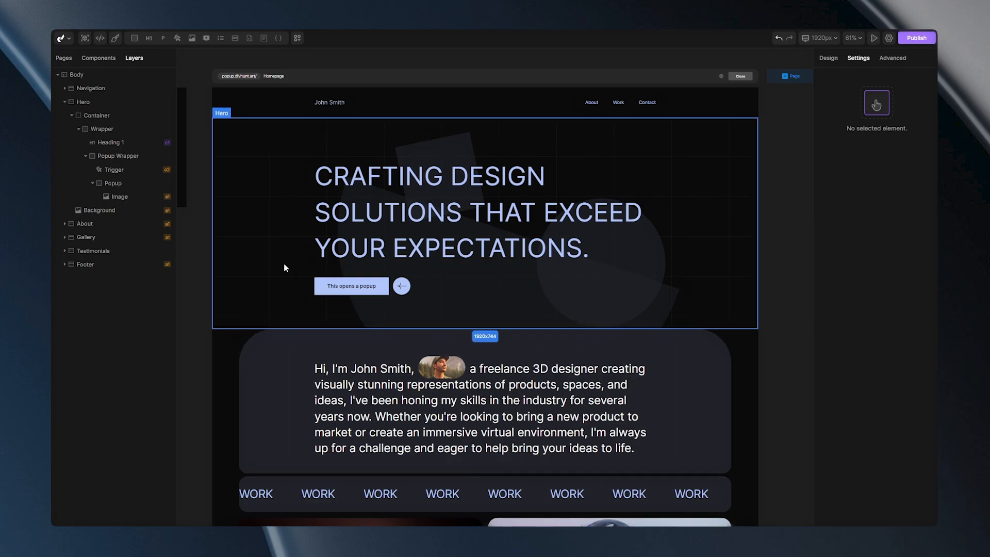
Set the Trigger button's popup event to Hover and its type to Tag, using Popup (div) inside the Popup Wrapper
left_click(121, 161)
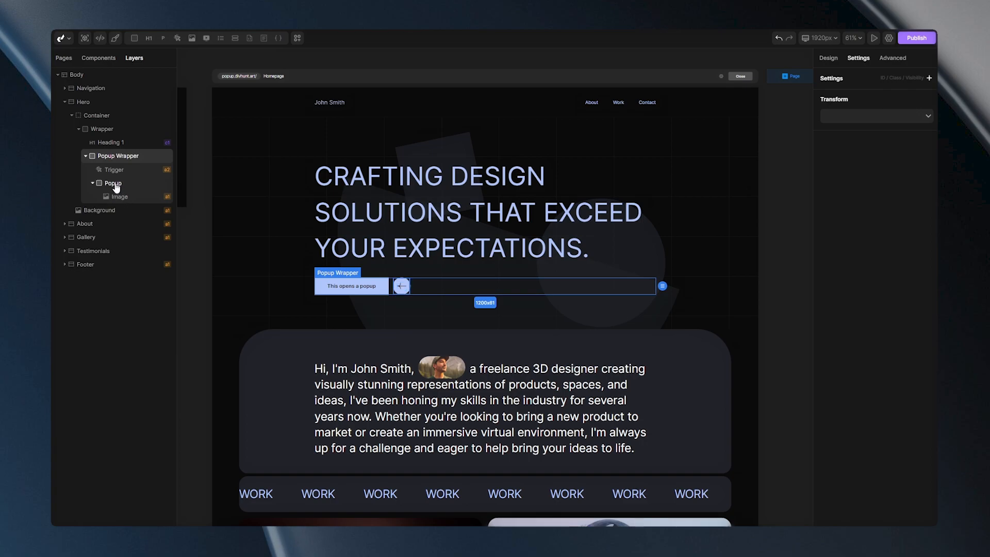
left_click(115, 170)
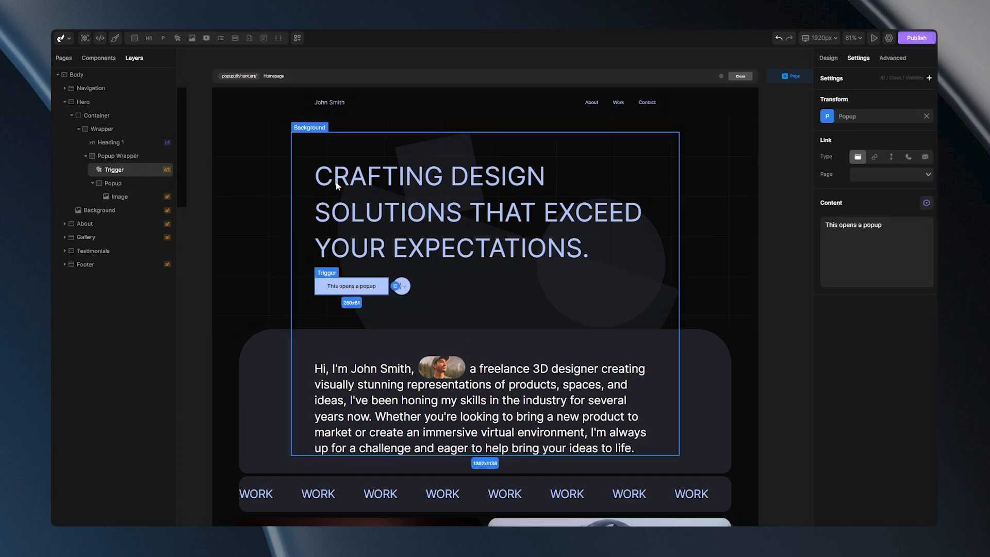
left_click(834, 118)
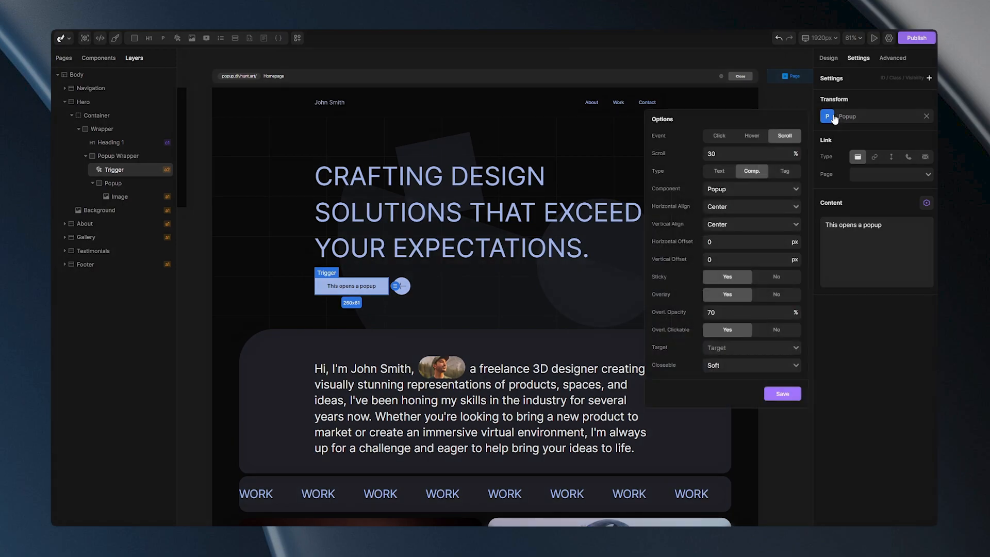
left_click(751, 137)
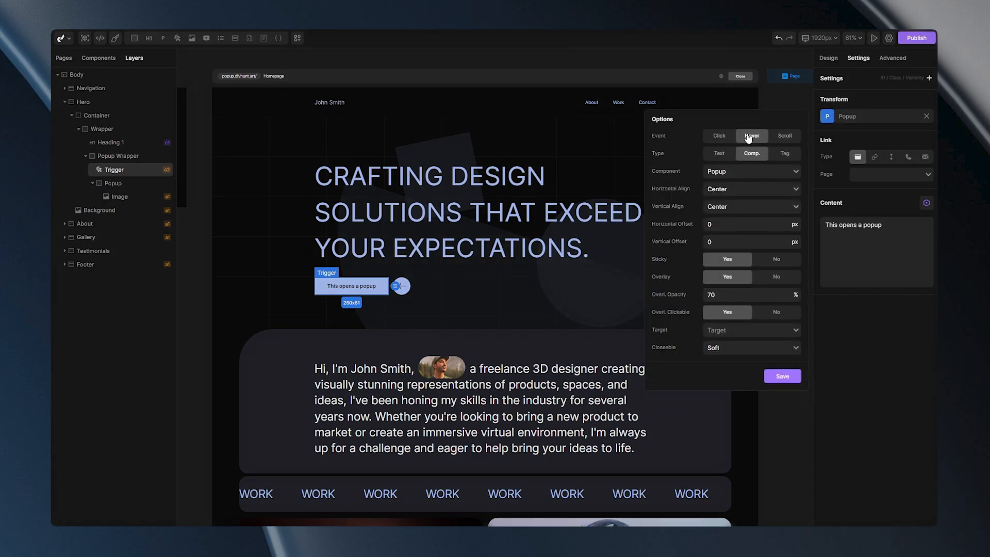
left_click(783, 156)
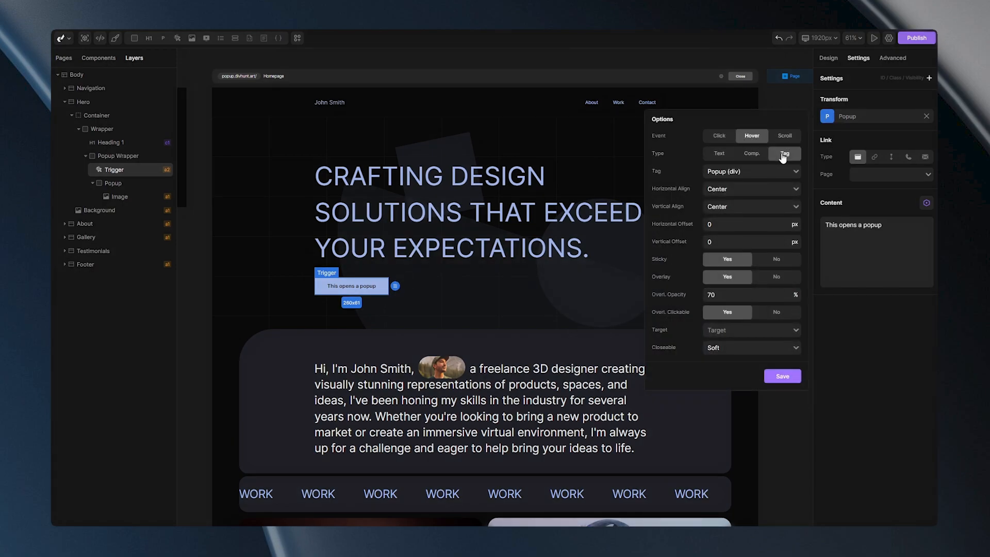
left_click(759, 172)
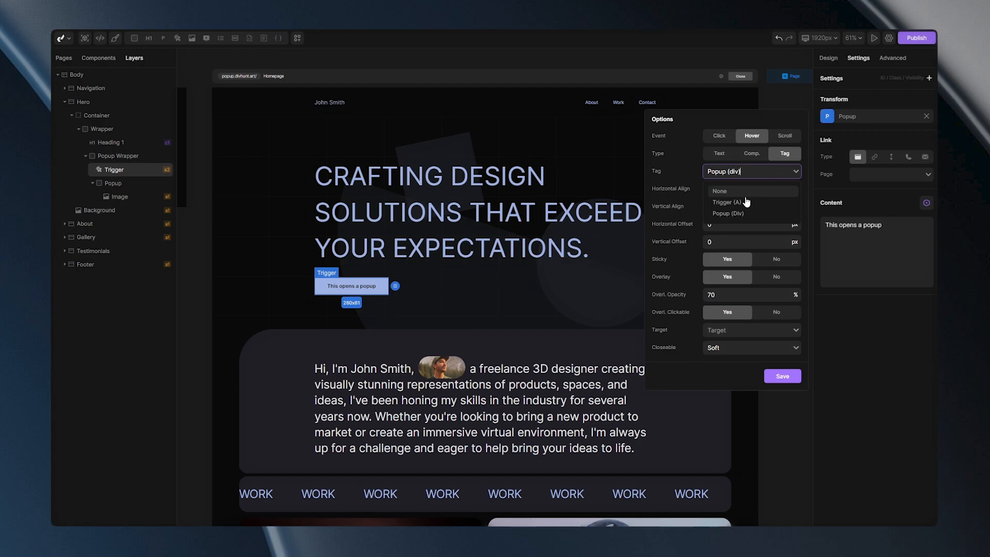
left_click(730, 214)
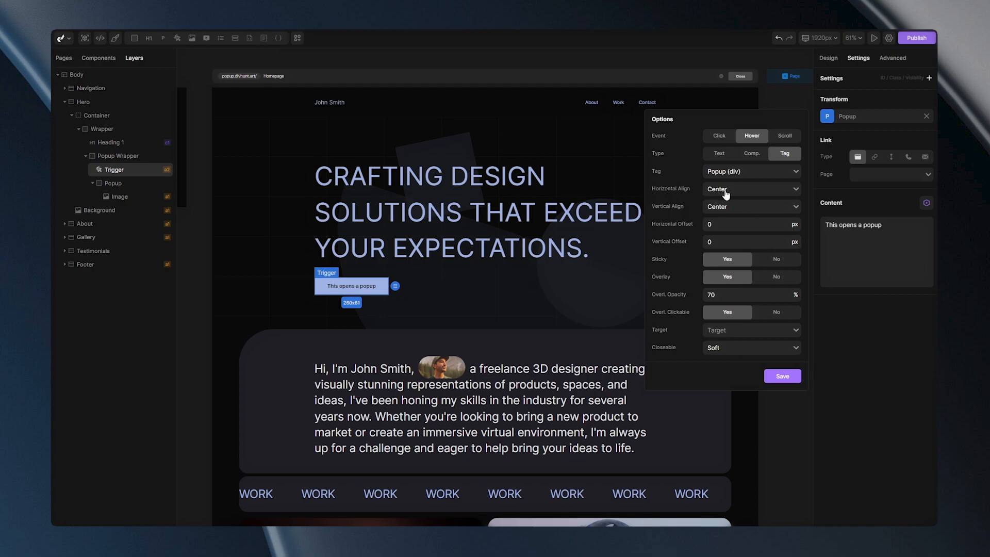
Set the horizontal alignment of the Trigger's popup to Right Outside
left_click(726, 193)
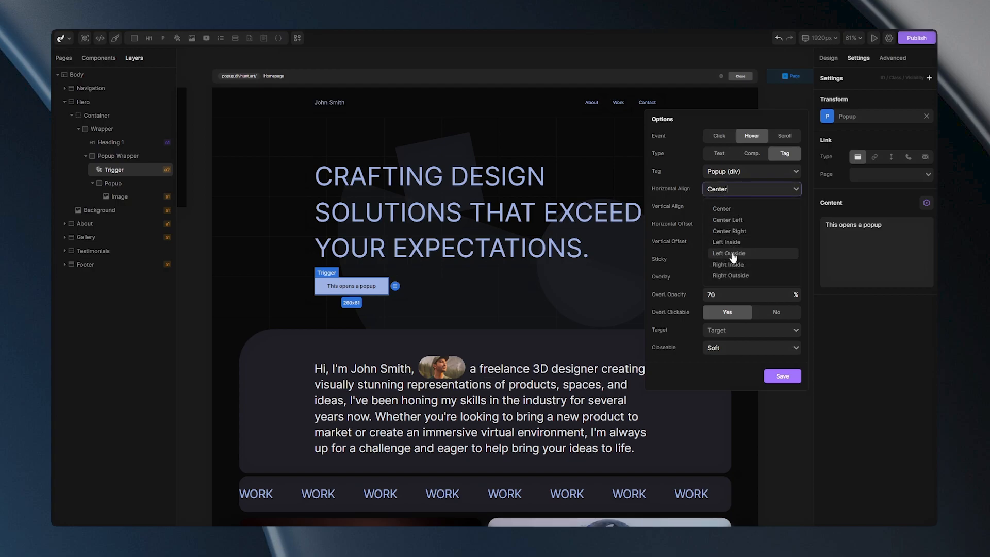
left_click(729, 276)
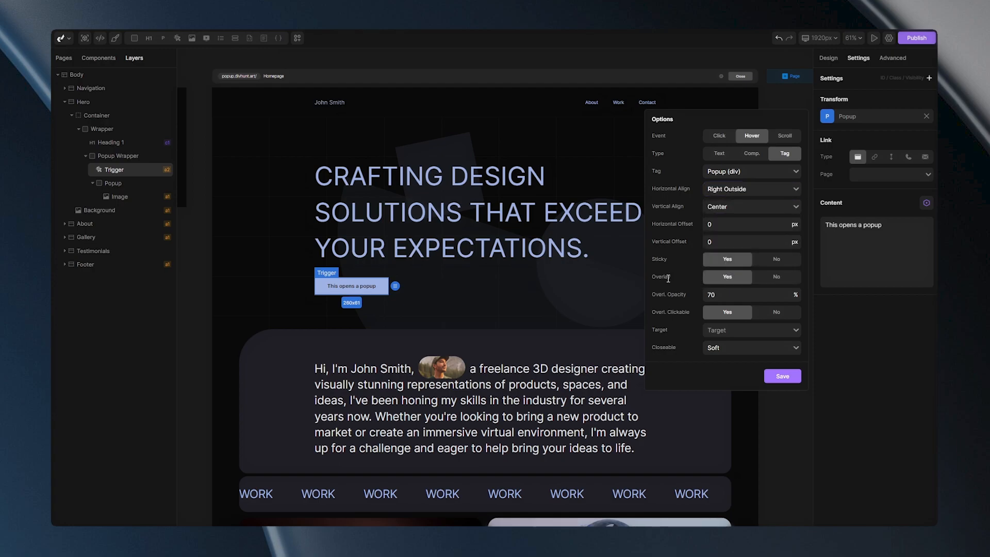